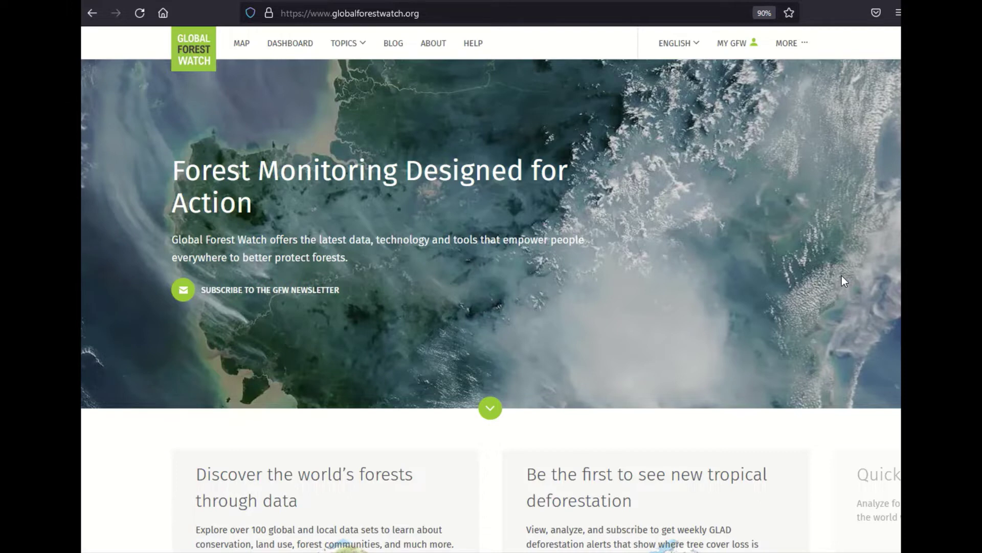
# Open the interactive map and remove the tree cover gain, tree cover loss and tree cover layers.
pyautogui.click(236, 54)
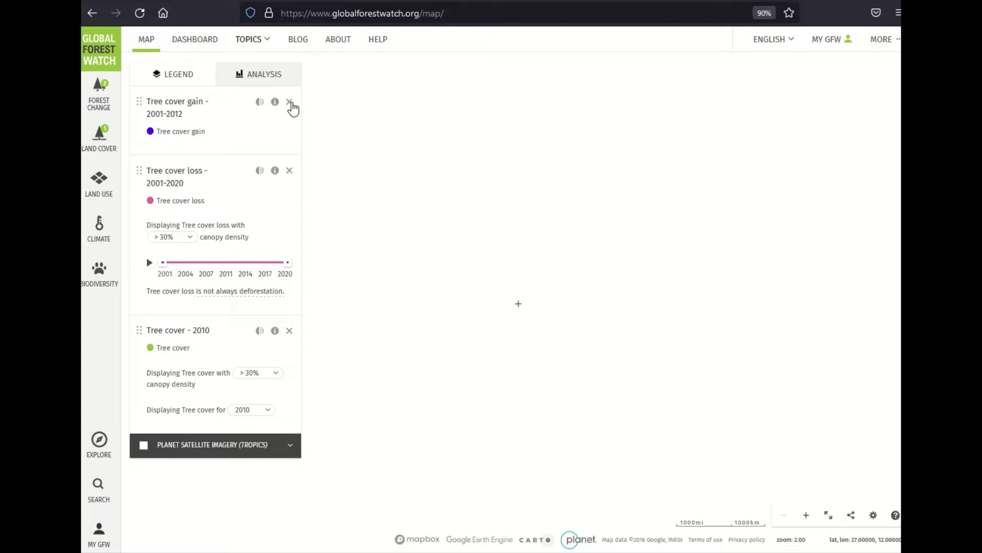
pyautogui.click(290, 103)
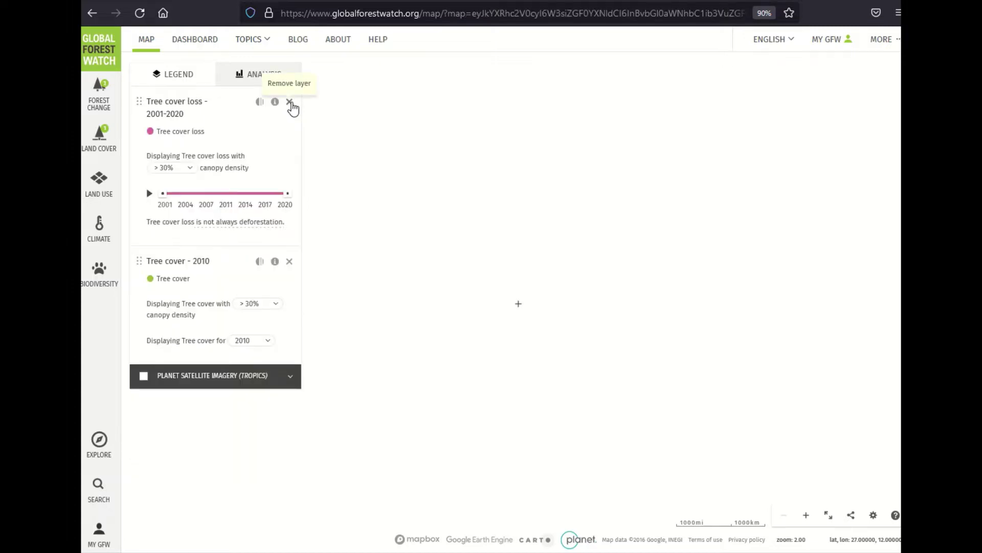
pyautogui.click(290, 103)
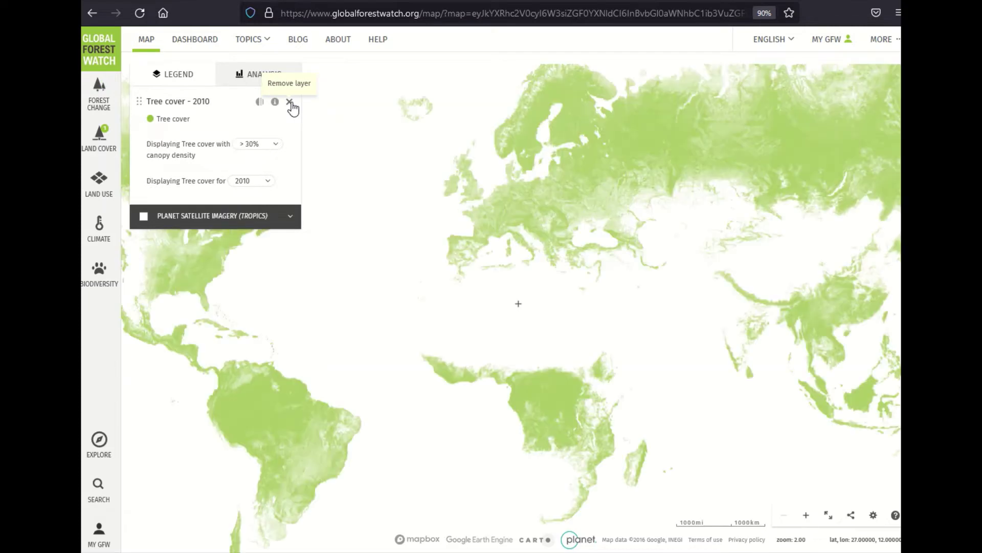
pyautogui.click(290, 103)
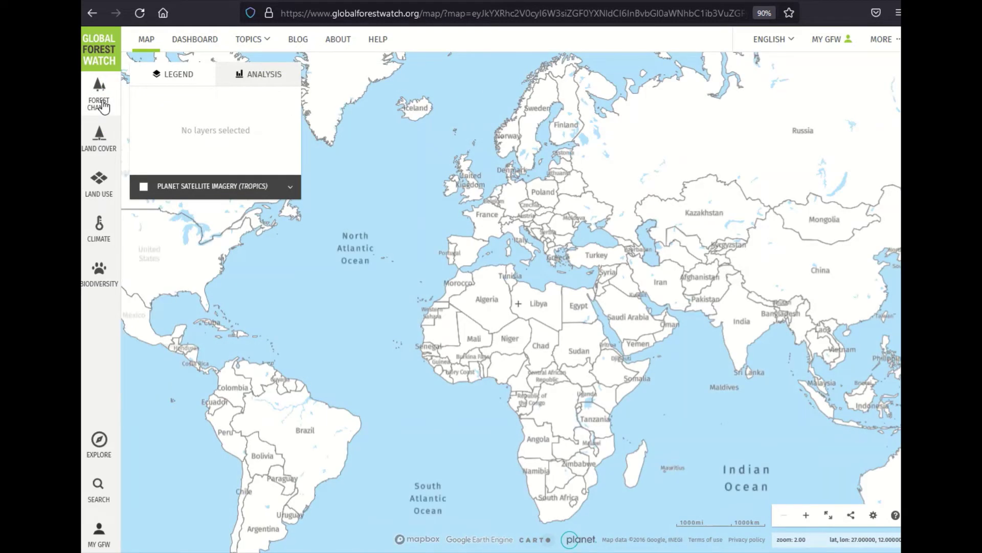
# Turn on the Integrated deforestation alerts layer from the forest change data and review its layer information.
pyautogui.click(103, 106)
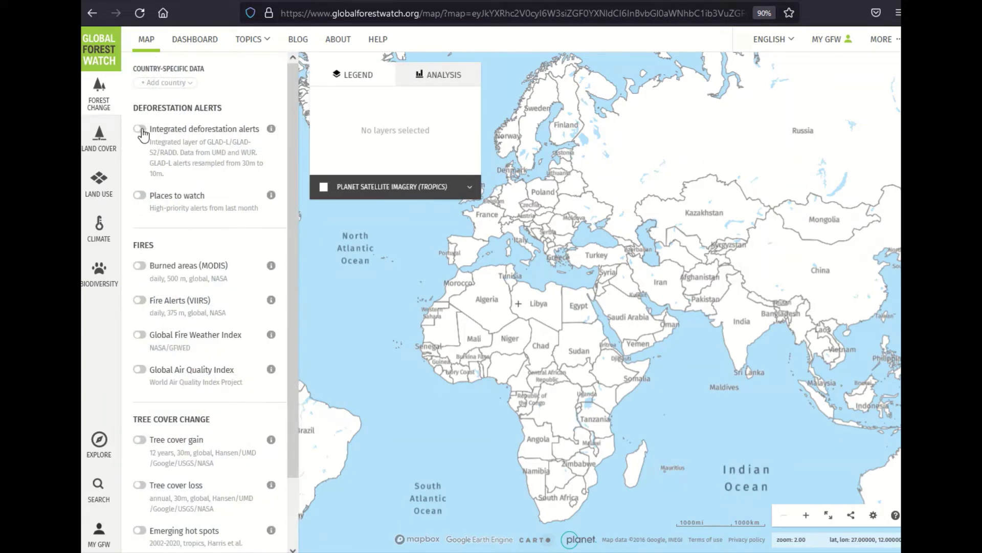
pyautogui.click(143, 132)
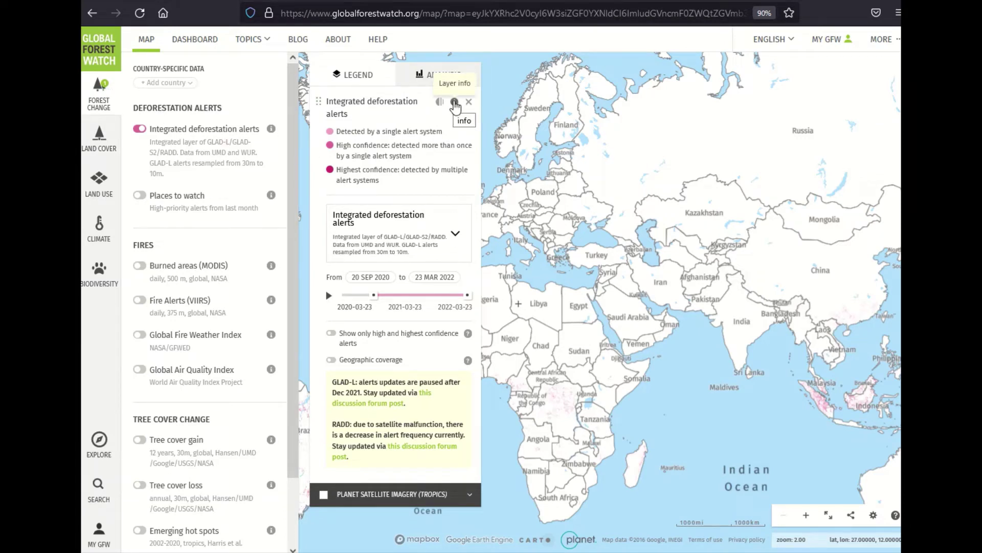
pyautogui.click(454, 104)
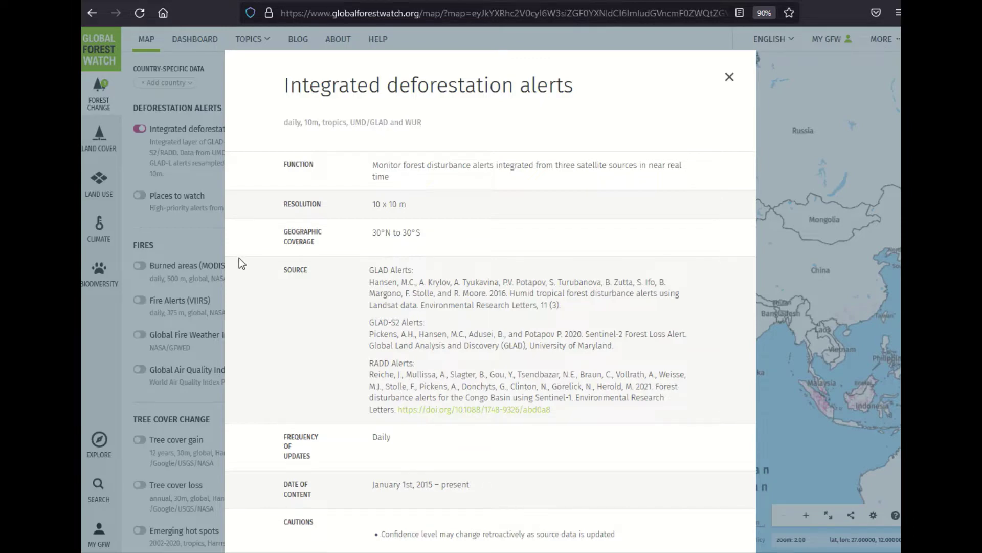
pyautogui.click(183, 234)
pyautogui.click(106, 111)
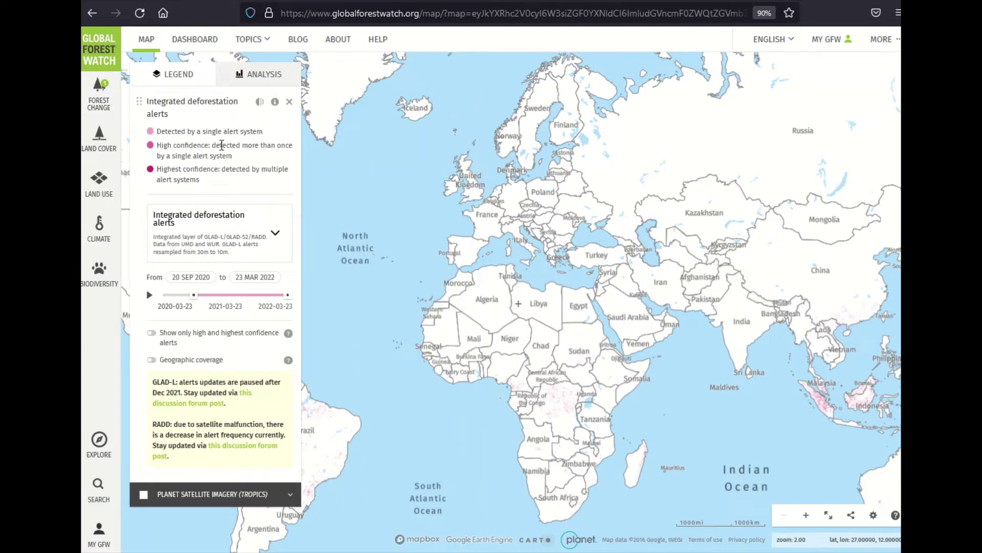
# Switch the alert layer to GLAD-L alerts and inspect the alerts across Central and South America.
pyautogui.click(215, 232)
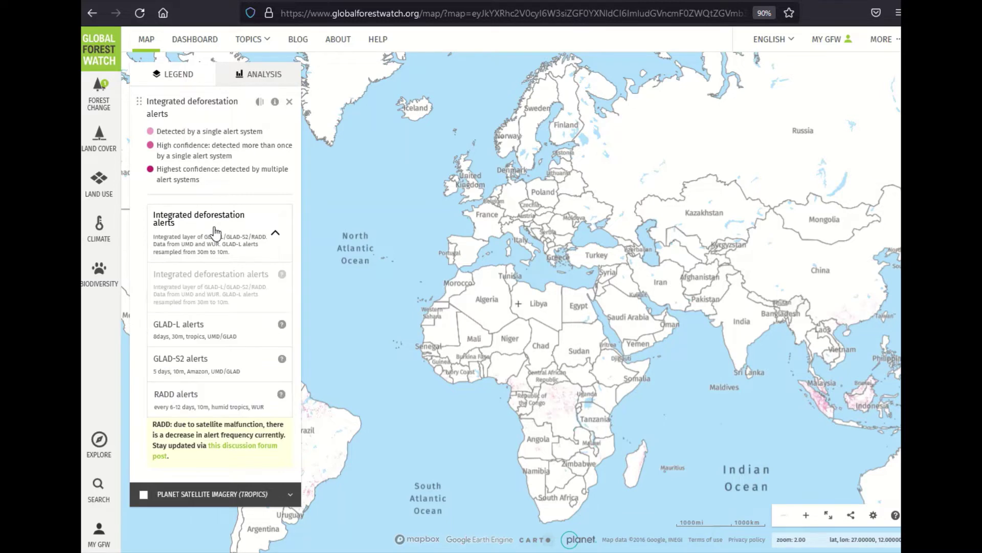
pyautogui.click(183, 337)
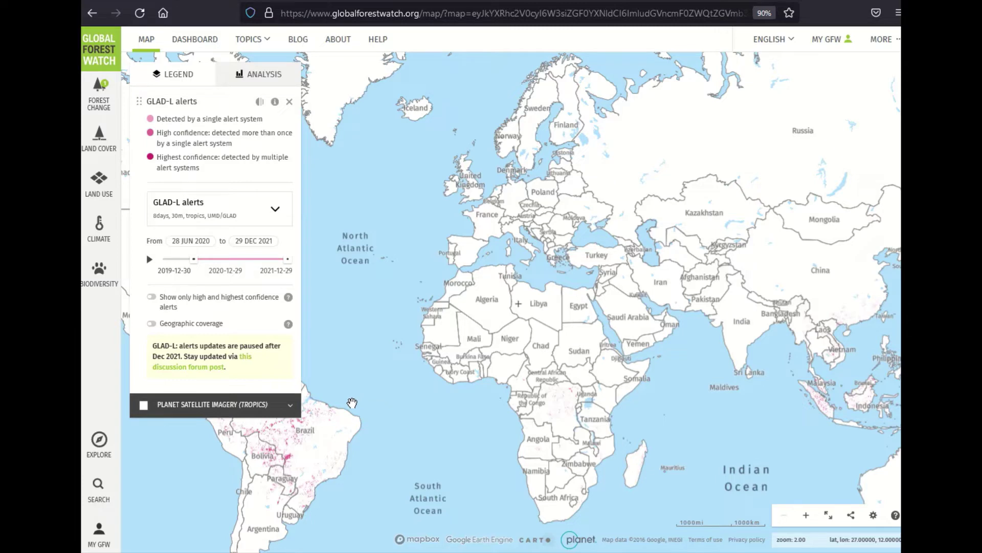
pyautogui.moveTo(352, 405); pyautogui.dragTo(662, 365)
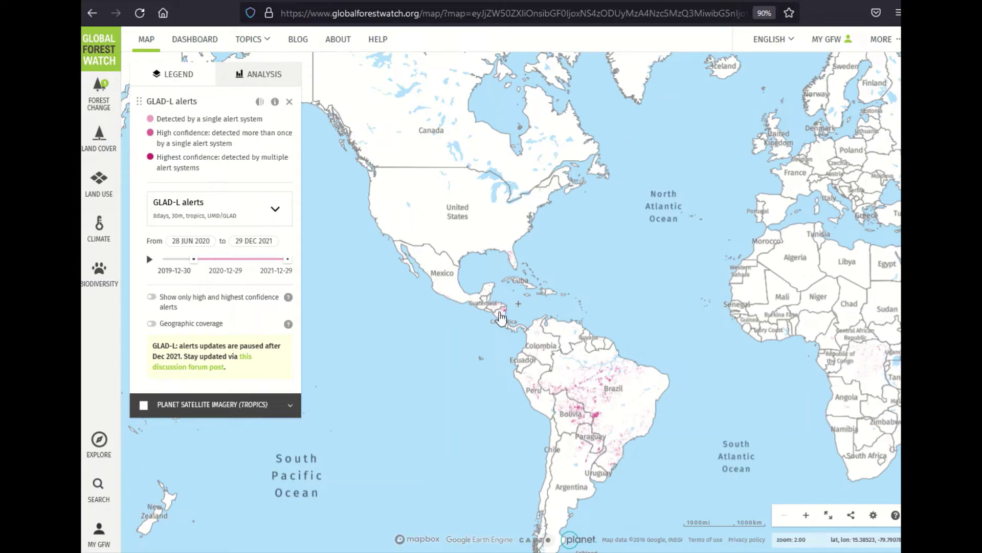
pyautogui.scroll(3, 457, 301)
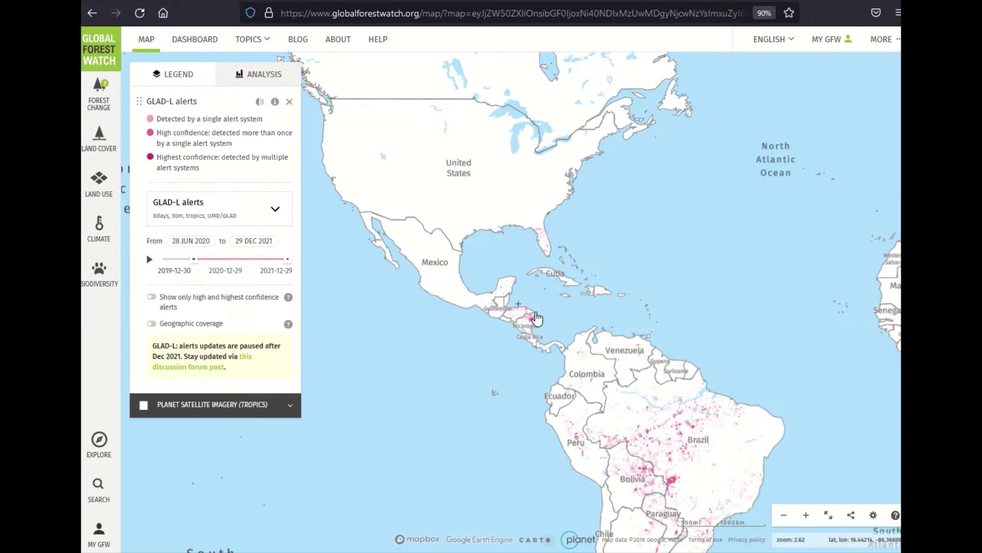
pyautogui.scroll(-3, 541, 313)
pyautogui.moveTo(712, 316); pyautogui.dragTo(660, 320)
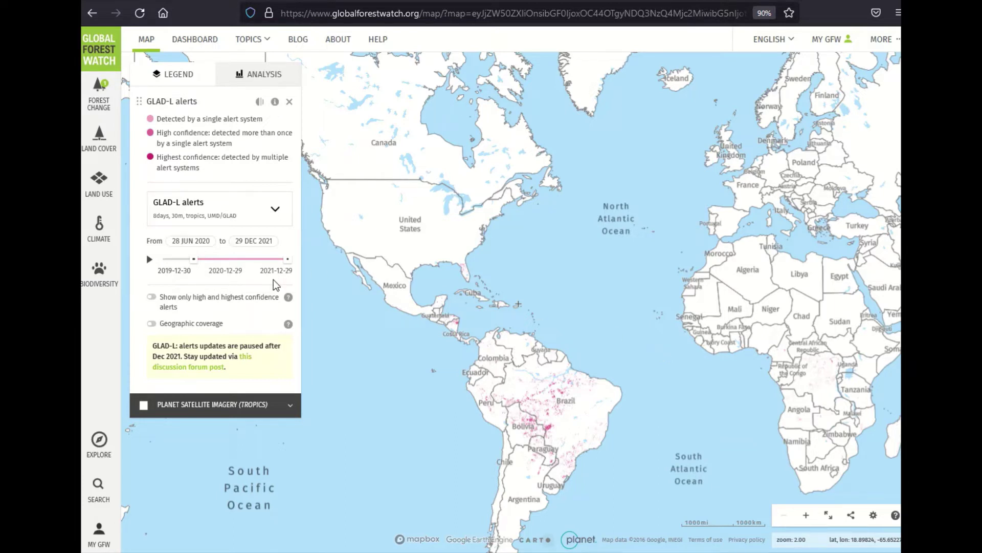
# Switch the alert layer from GLAD-L back to Integrated deforestation alerts.
pyautogui.click(248, 218)
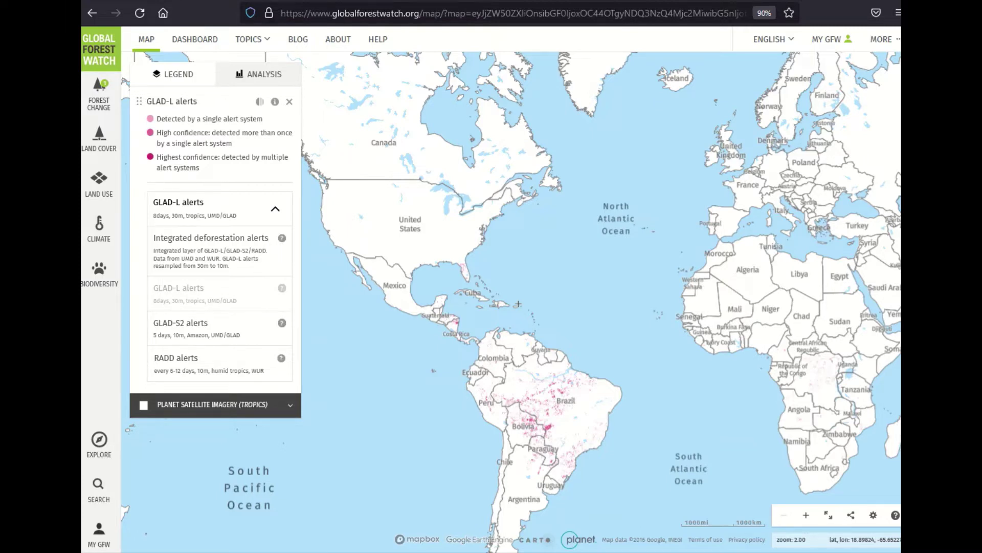
pyautogui.click(243, 210)
pyautogui.click(240, 214)
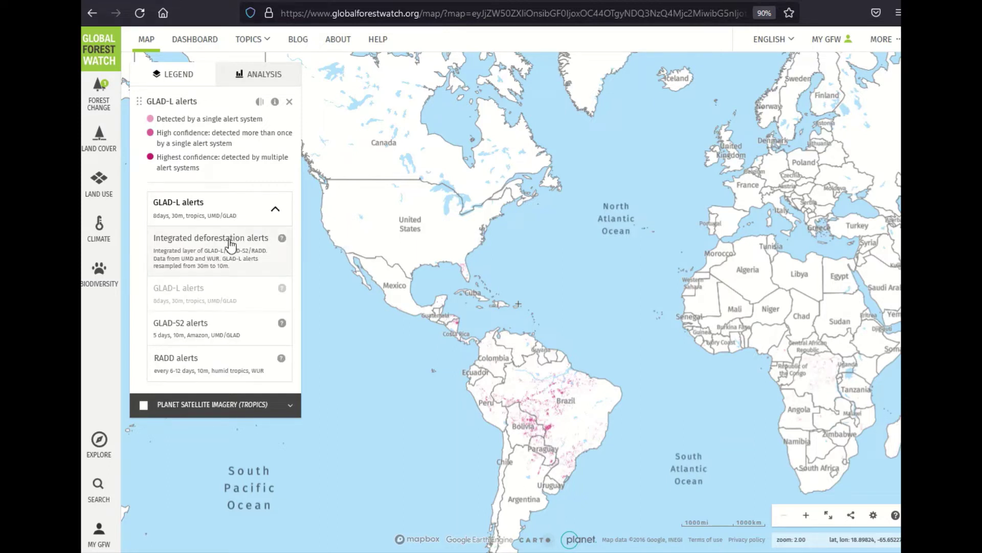
pyautogui.click(231, 244)
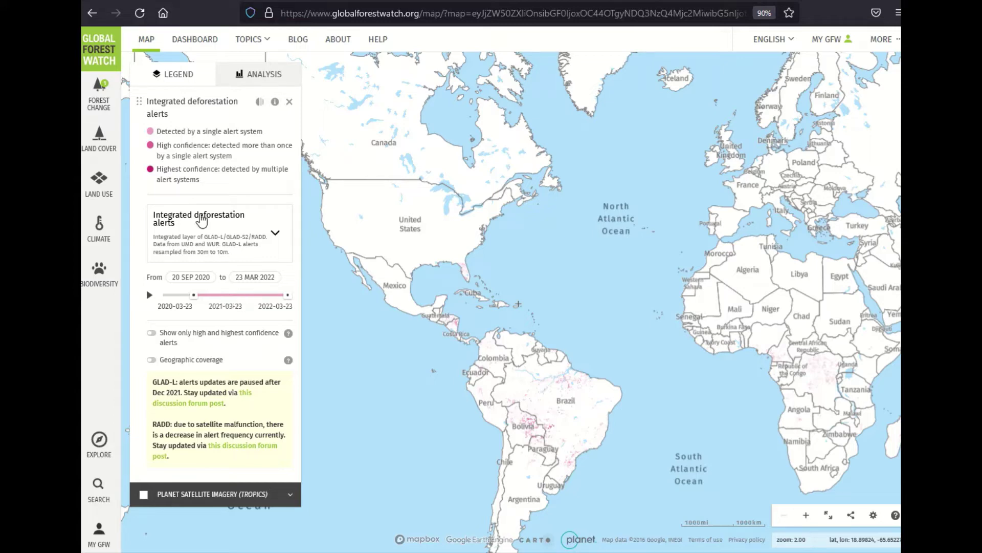
# Look through the forest change datasets for fires and tree cover change.
pyautogui.click(112, 101)
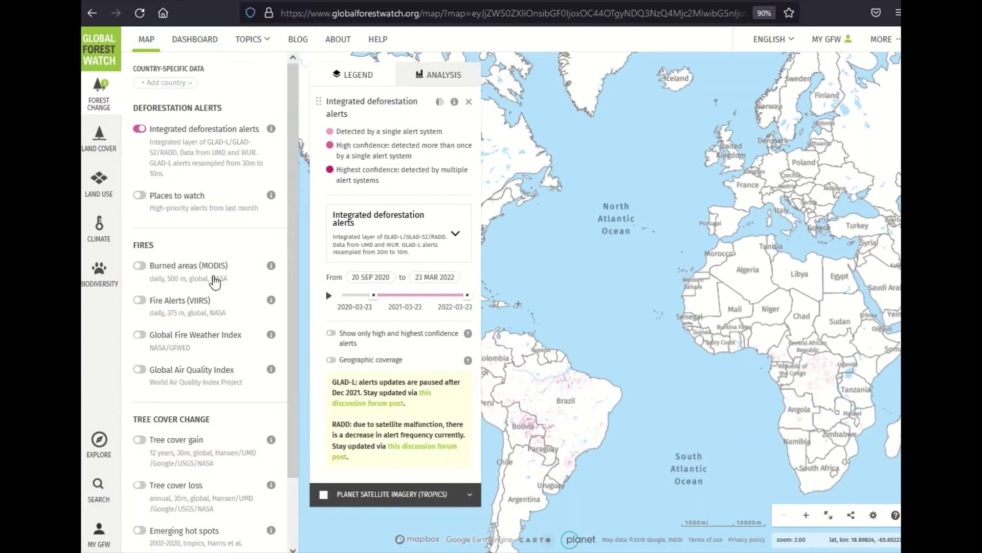
pyautogui.scroll(-3, 169, 422)
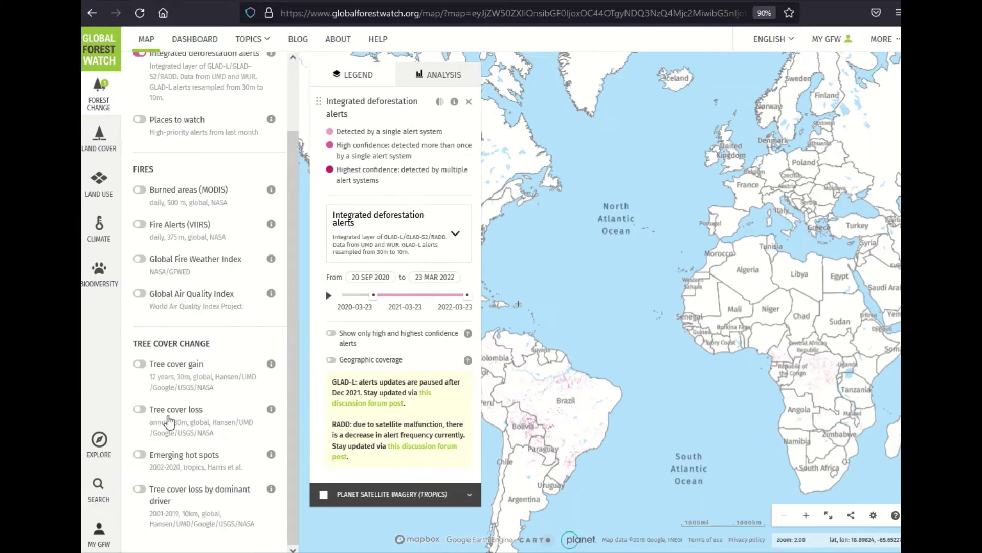
pyautogui.scroll(2, 170, 403)
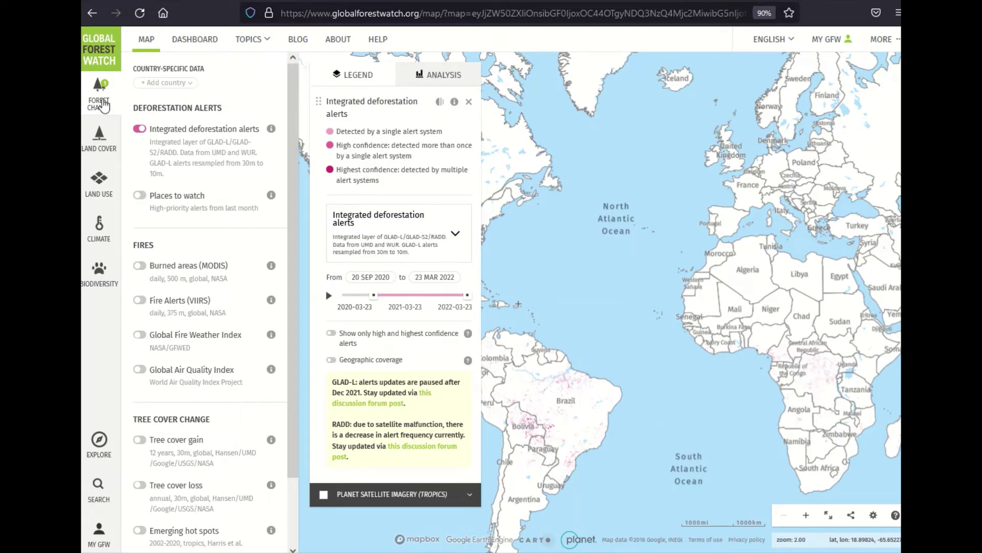
pyautogui.click(103, 102)
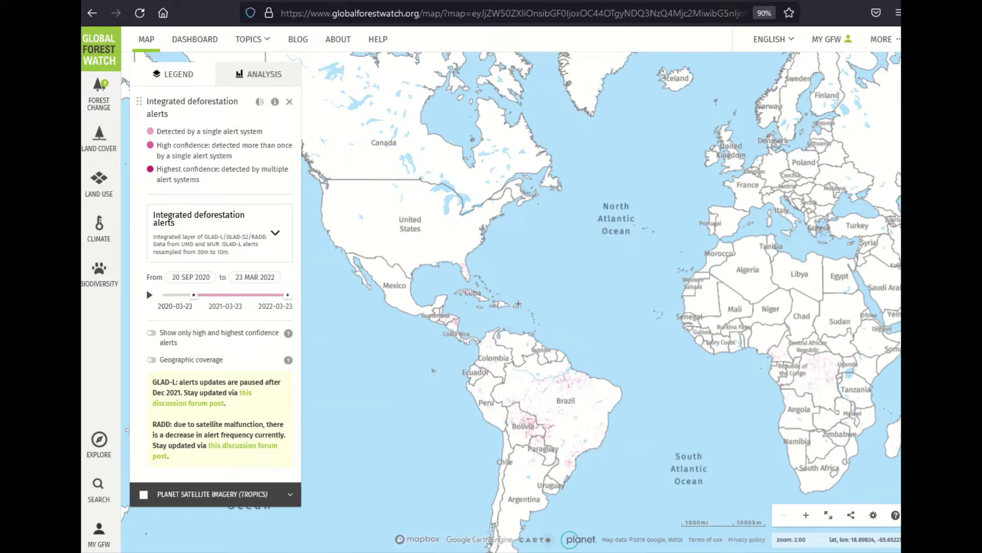
# Set the start date of the integrated deforestation alerts to 10 November 2021.
pyautogui.moveTo(197, 296)
pyautogui.mouseDown()
pyautogui.moveTo(214, 296)
pyautogui.moveTo(203, 295)
pyautogui.mouseUp()
pyautogui.click(201, 277)
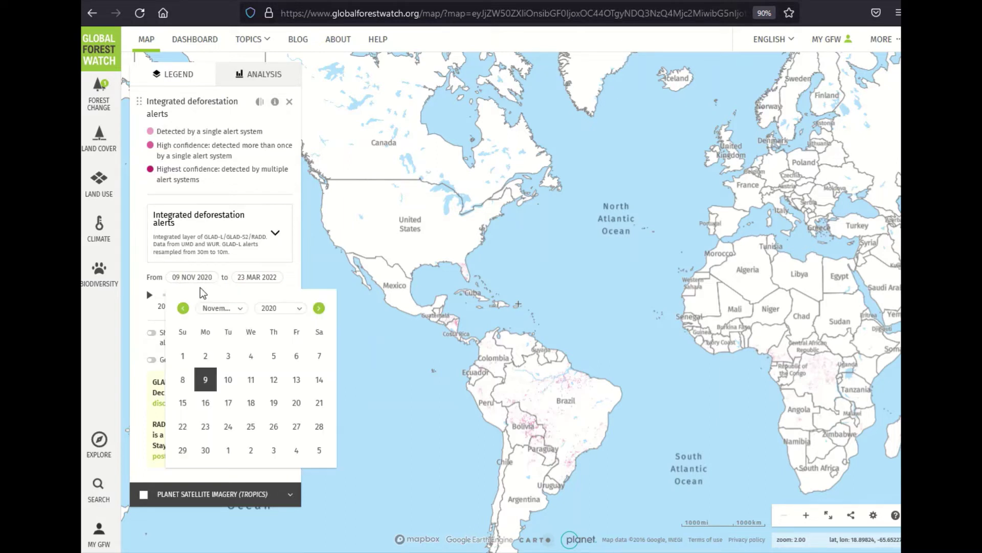
pyautogui.click(267, 309)
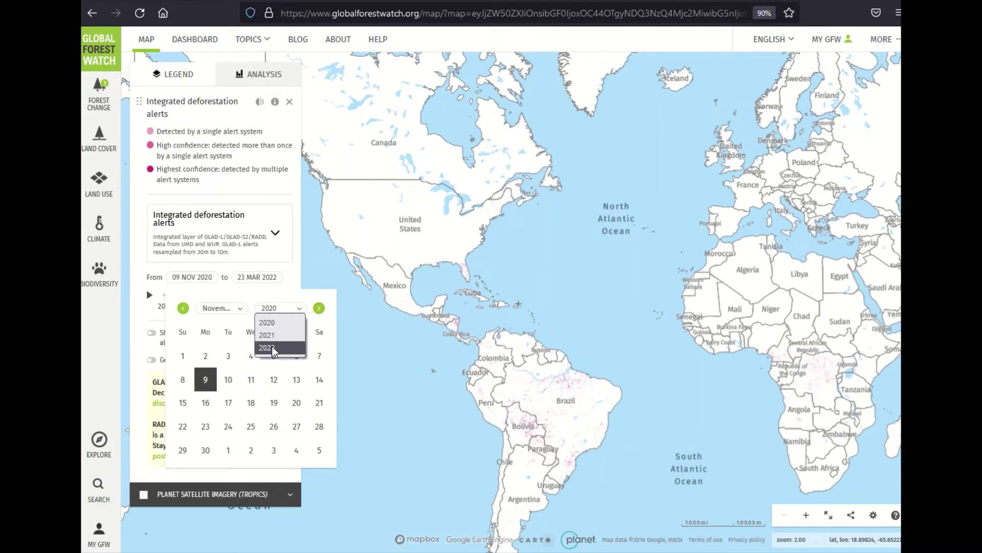
pyautogui.click(266, 335)
pyautogui.click(251, 380)
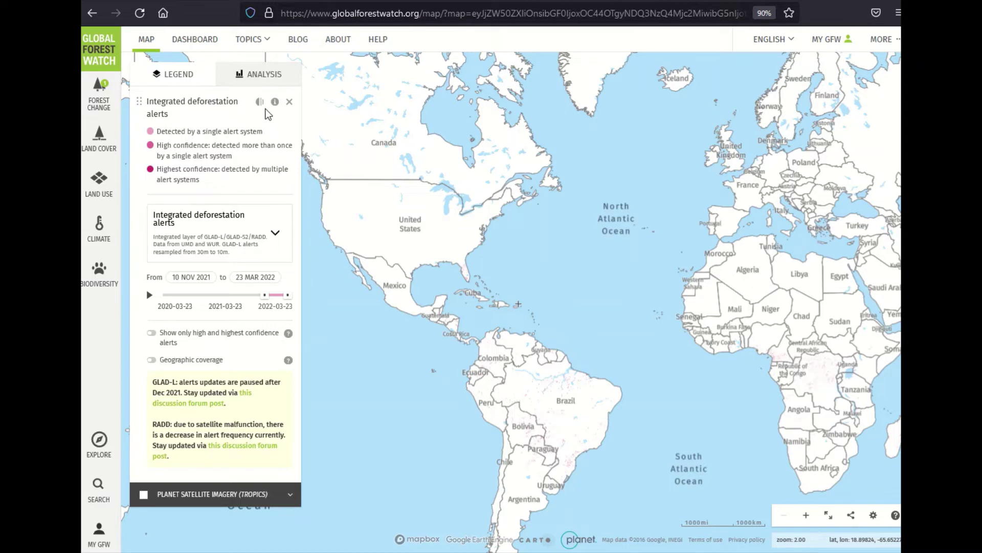
# Display the geographic coverage of the integrated alerts and switch the layer to GLAD-L alerts.
pyautogui.click(206, 362)
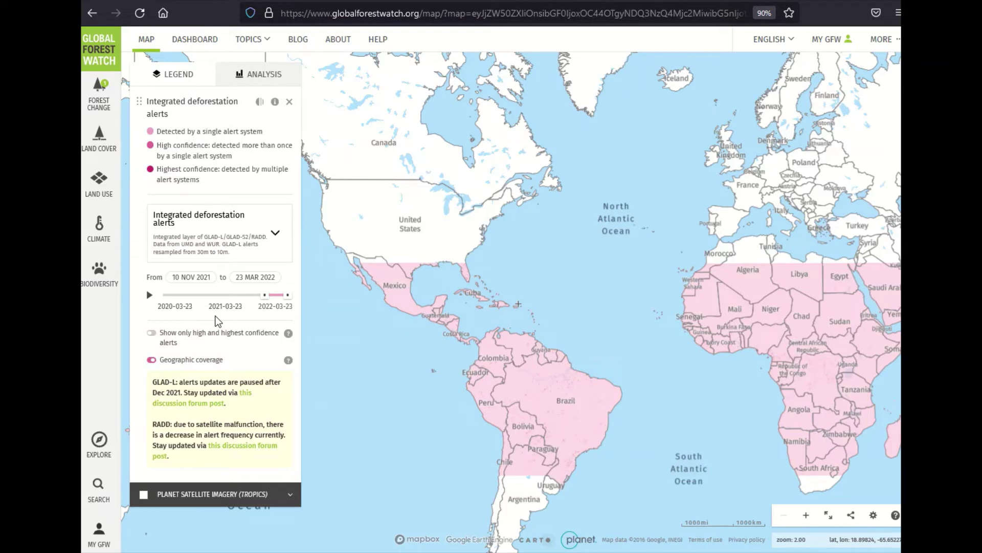
pyautogui.click(217, 241)
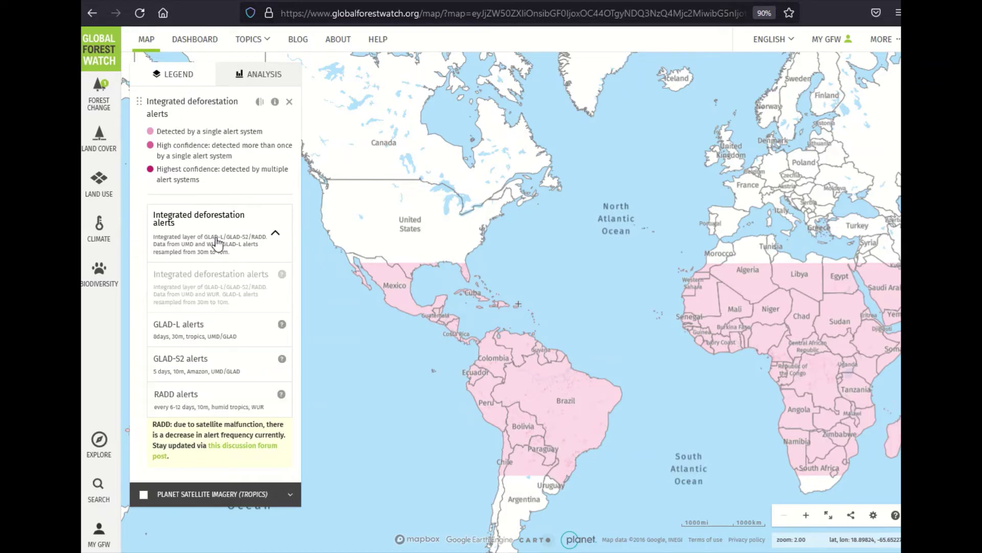
pyautogui.click(173, 346)
pyautogui.click(160, 327)
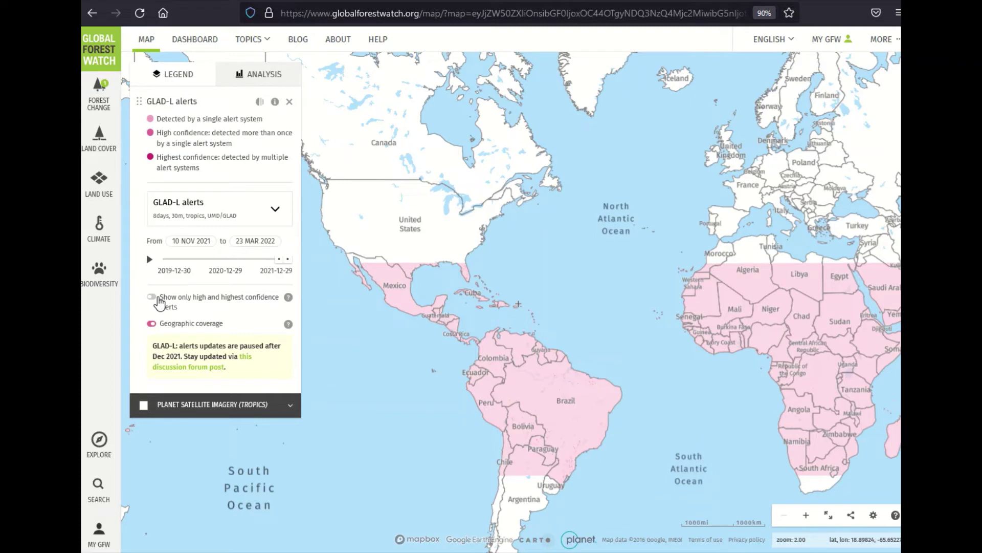
# Try the filter for only high and highest confidence alerts and return the layer to Integrated deforestation alerts.
pyautogui.click(159, 301)
pyautogui.moveTo(290, 297)
pyautogui.click(207, 215)
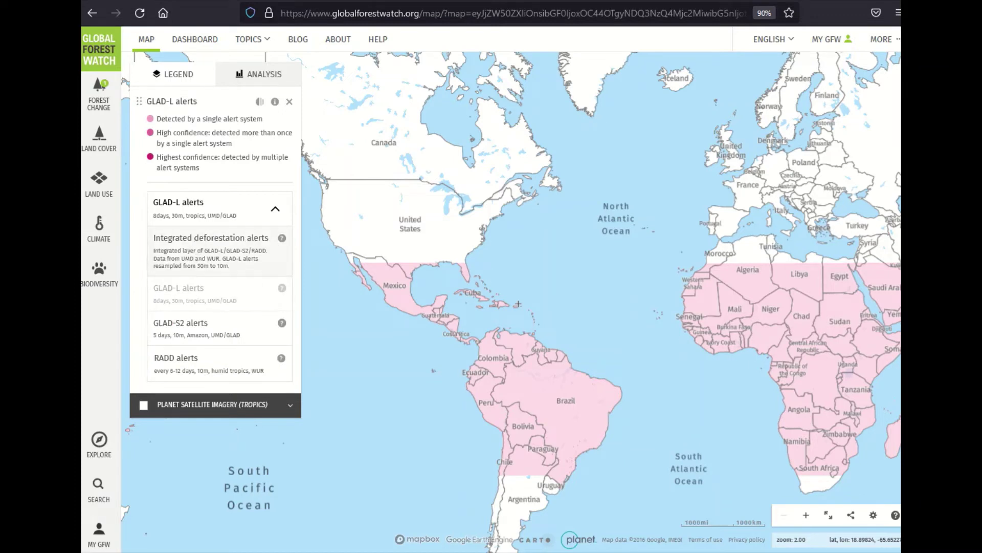
pyautogui.click(211, 240)
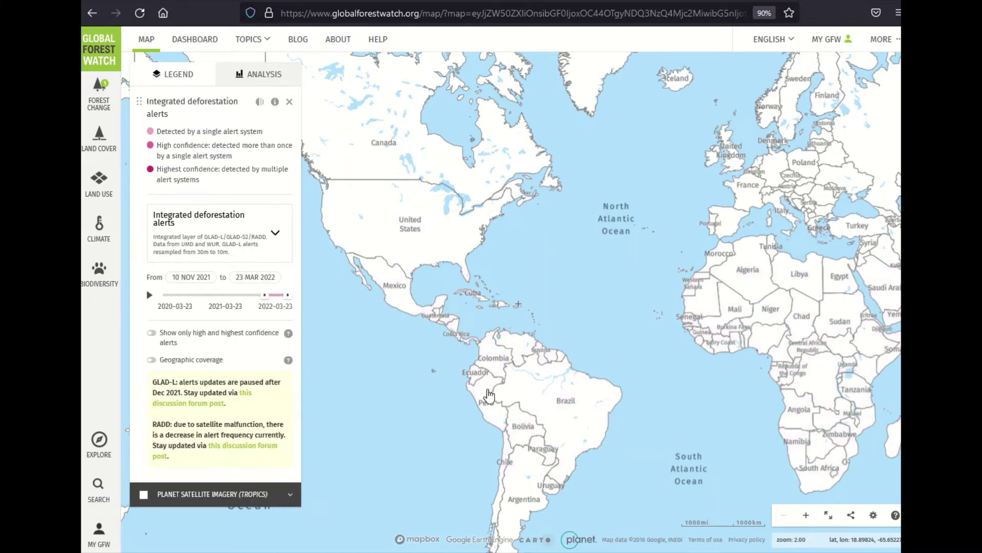
# Examine the integrated deforestation alerts in South America, closing in on the Bolivia–Brazil border area south of Cáceres.
pyautogui.scroll(2, 488, 405)
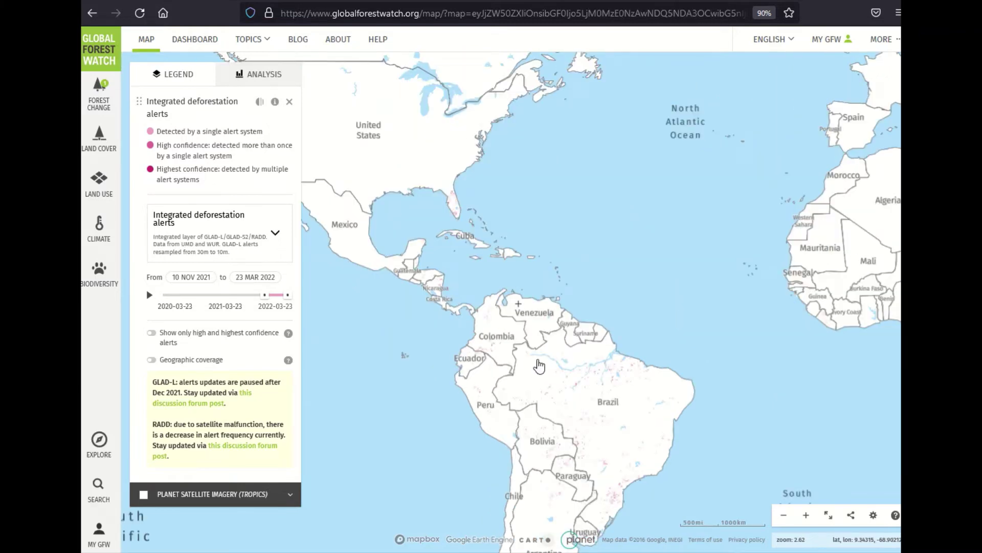
pyautogui.click(486, 394)
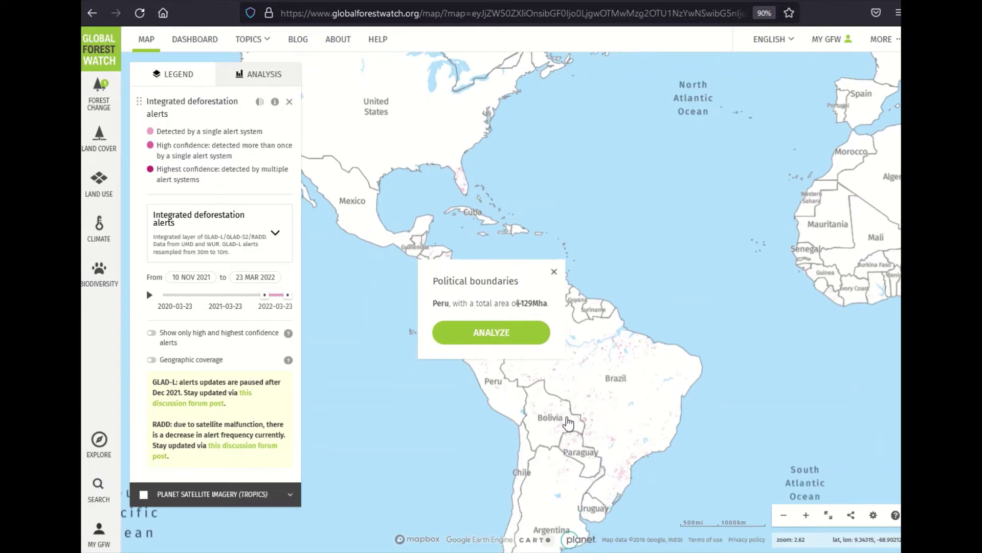
pyautogui.scroll(2, 568, 423)
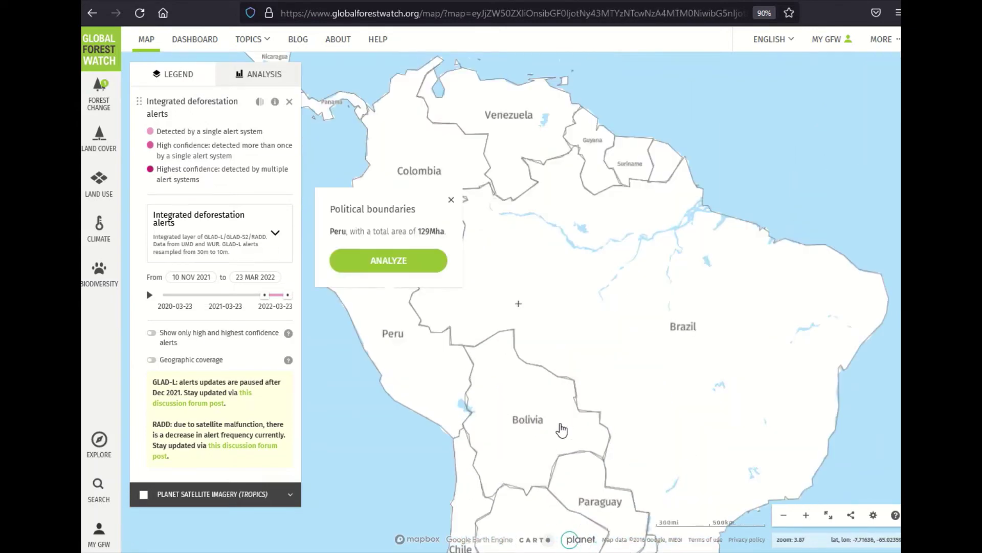
pyautogui.scroll(3, 559, 428)
pyautogui.moveTo(560, 427); pyautogui.dragTo(588, 351)
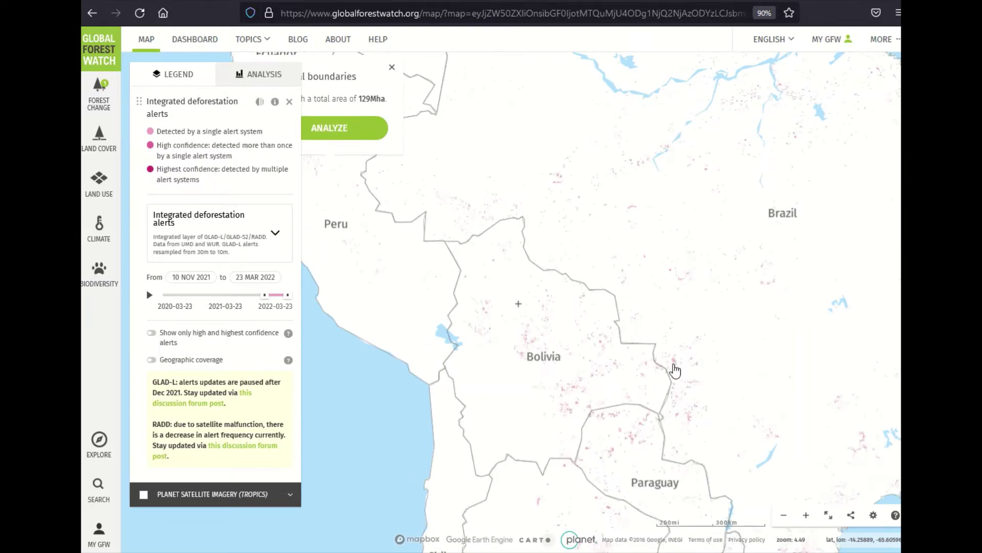
pyautogui.scroll(2, 669, 371)
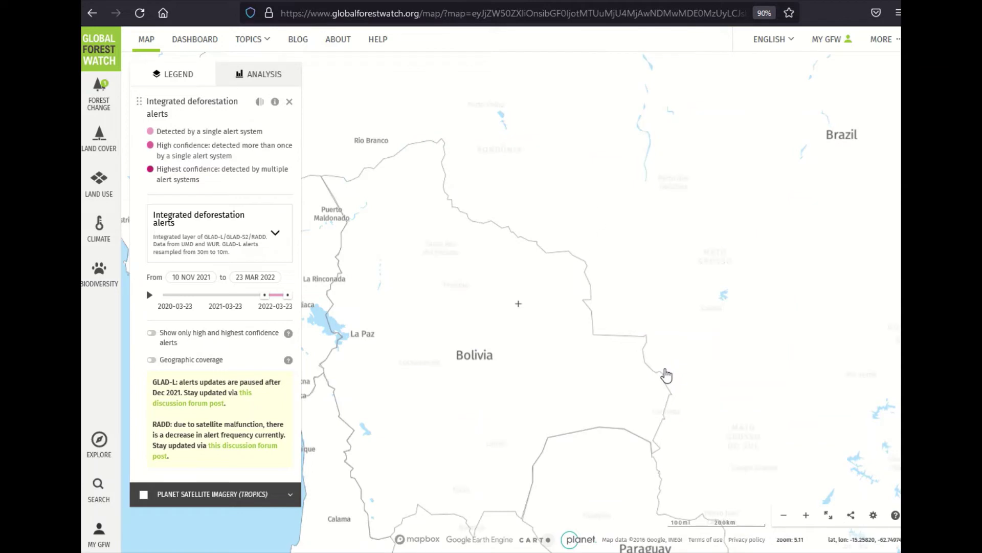
pyautogui.scroll(4, 672, 373)
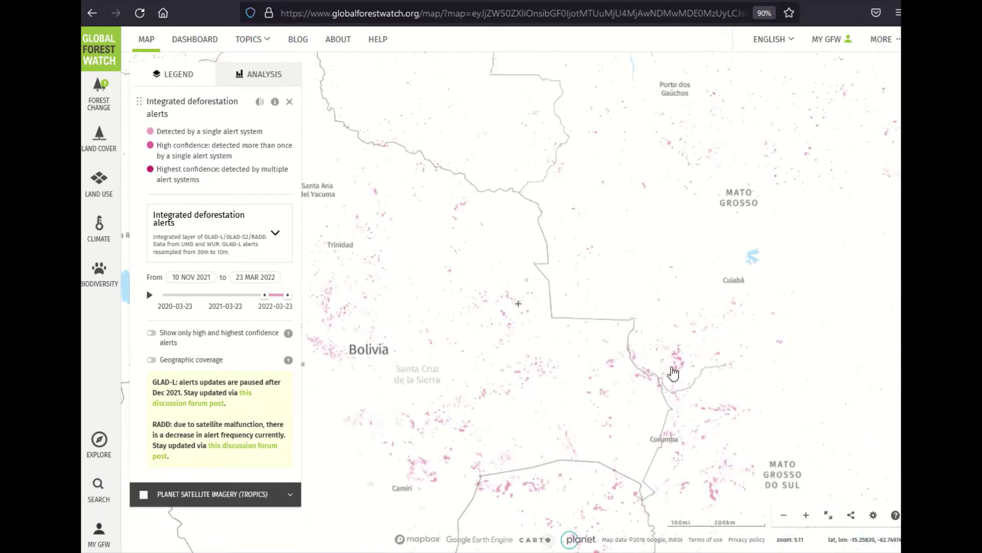
pyautogui.scroll(4, 686, 372)
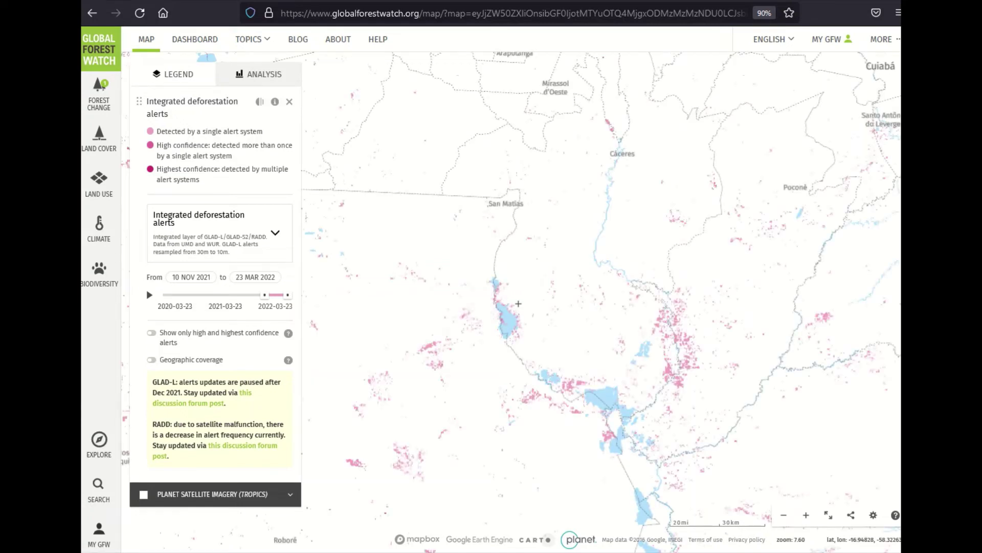
# Draw a five-sided analysis area around the dense alert cluster along the river south of Cáceres.
pyautogui.click(264, 82)
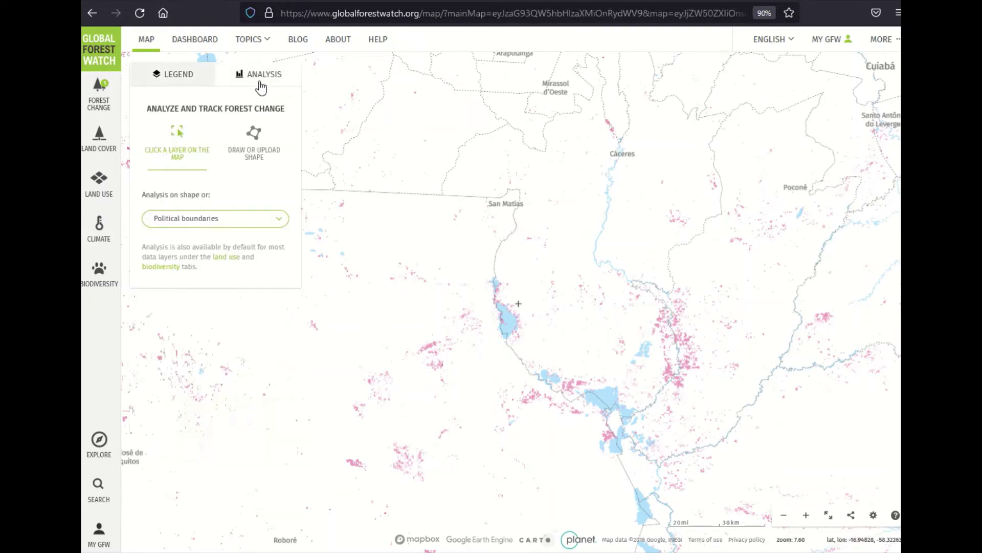
pyautogui.click(244, 150)
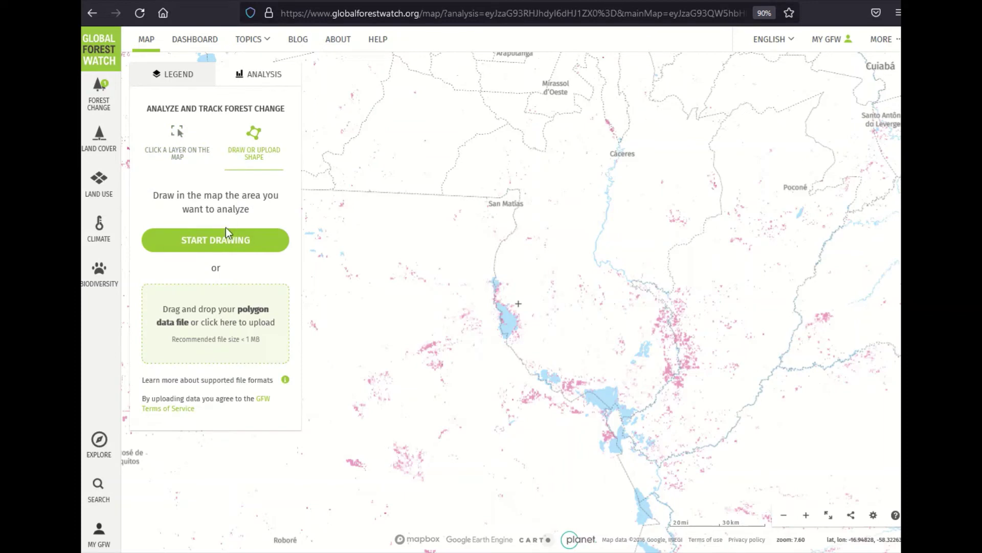
pyautogui.click(249, 234)
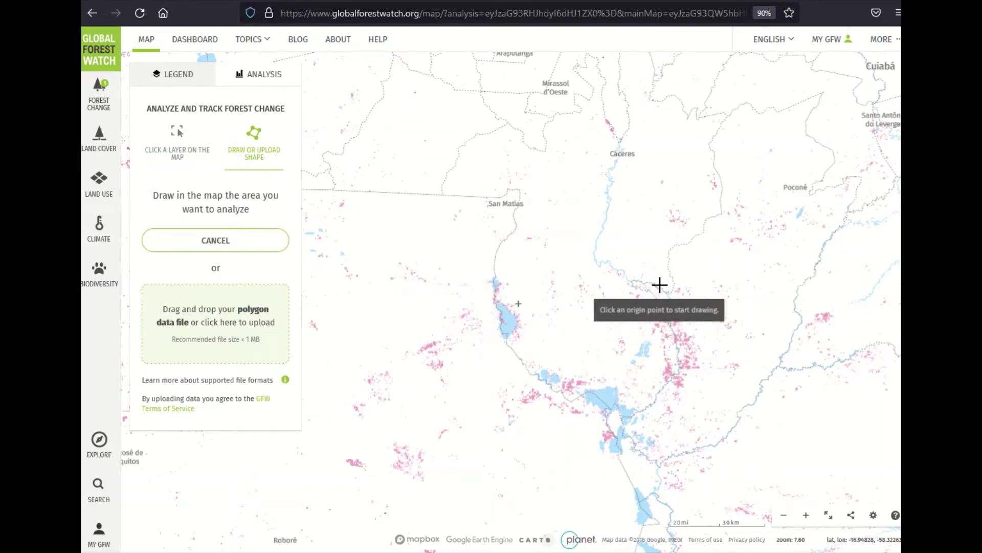
pyautogui.click(660, 284)
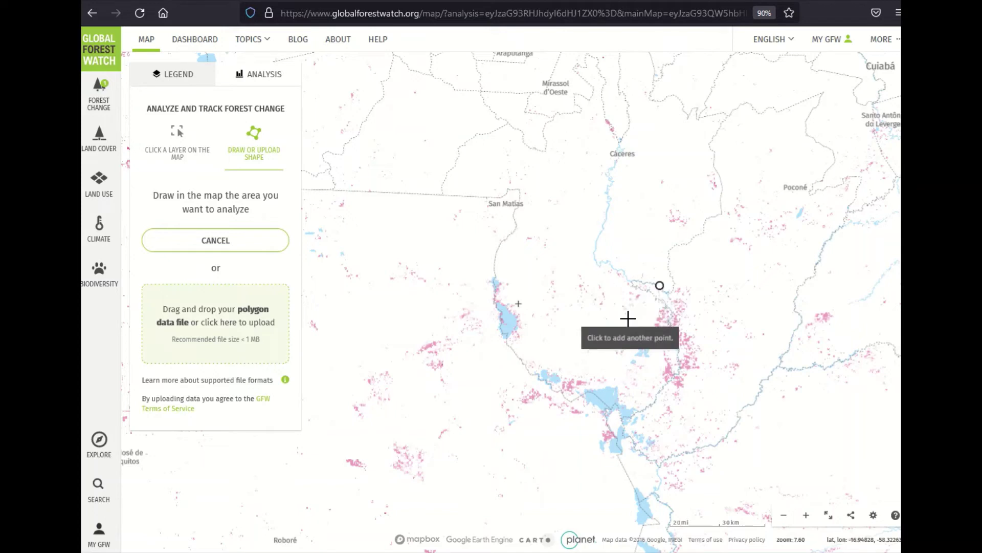
pyautogui.click(630, 327)
pyautogui.click(659, 398)
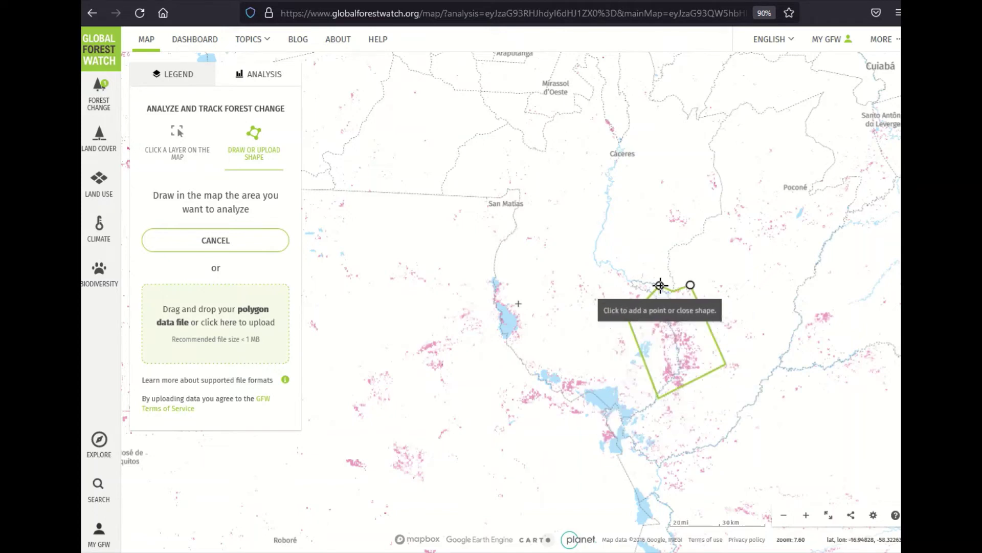
pyautogui.click(660, 285)
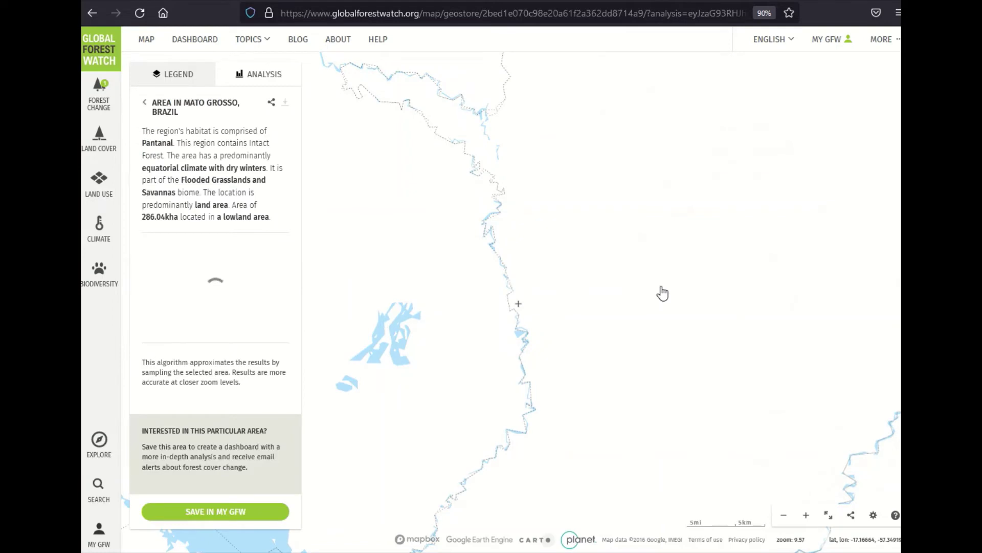
# Set the start date of the integrated deforestation alerts to 6 September 2021 and display the drawn area's analysis.
pyautogui.click(193, 87)
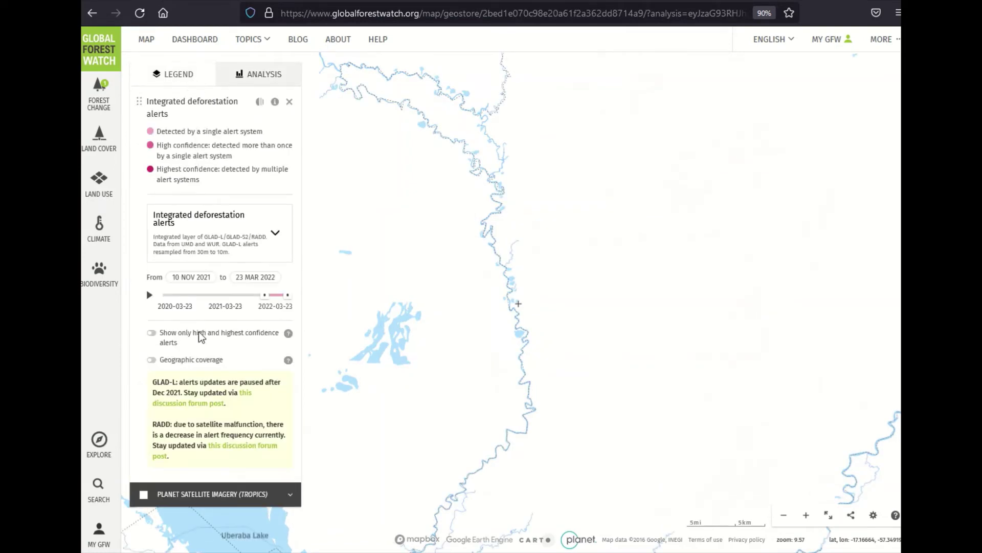
pyautogui.moveTo(264, 295); pyautogui.dragTo(254, 295)
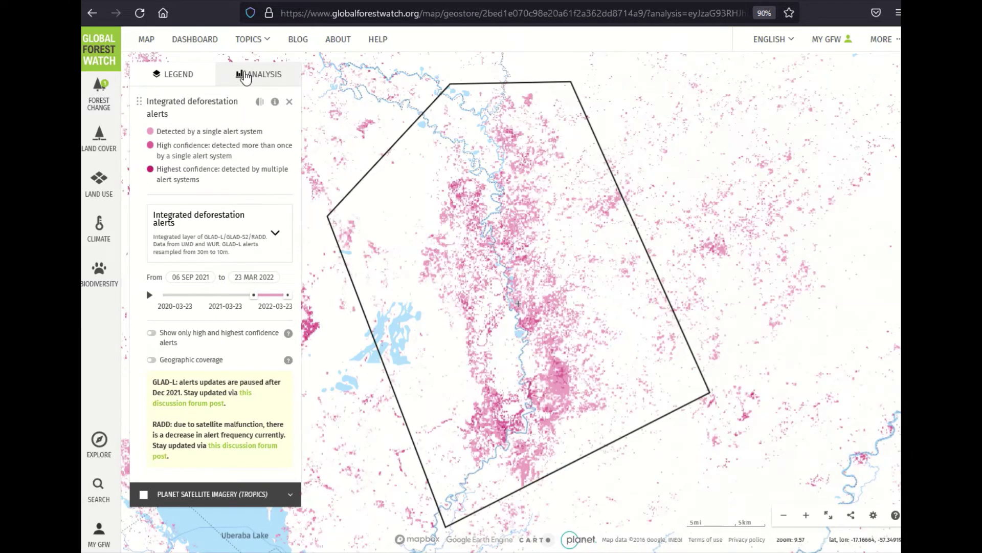
pyautogui.click(246, 77)
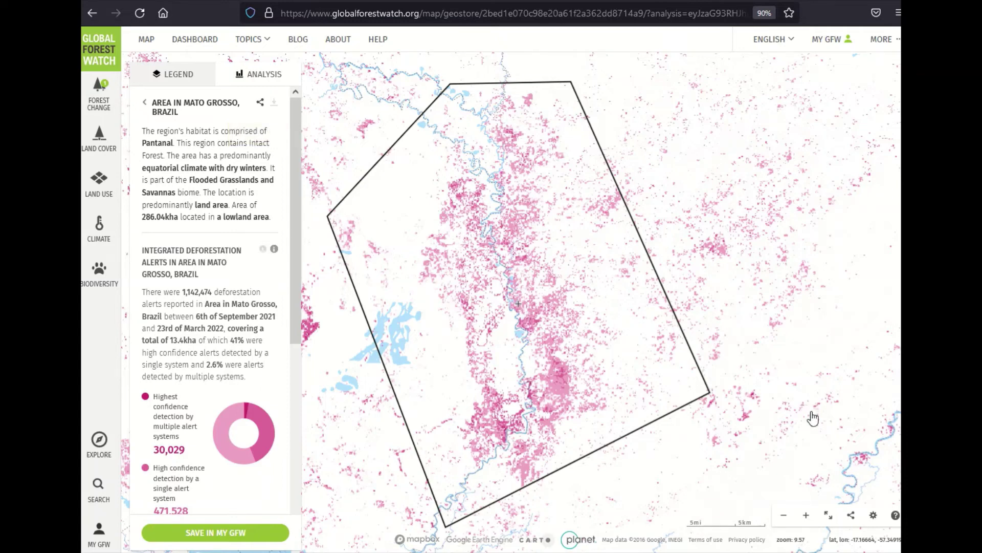
# View the embed code and the link for sharing this map view, and close the sharing dialog.
pyautogui.click(851, 516)
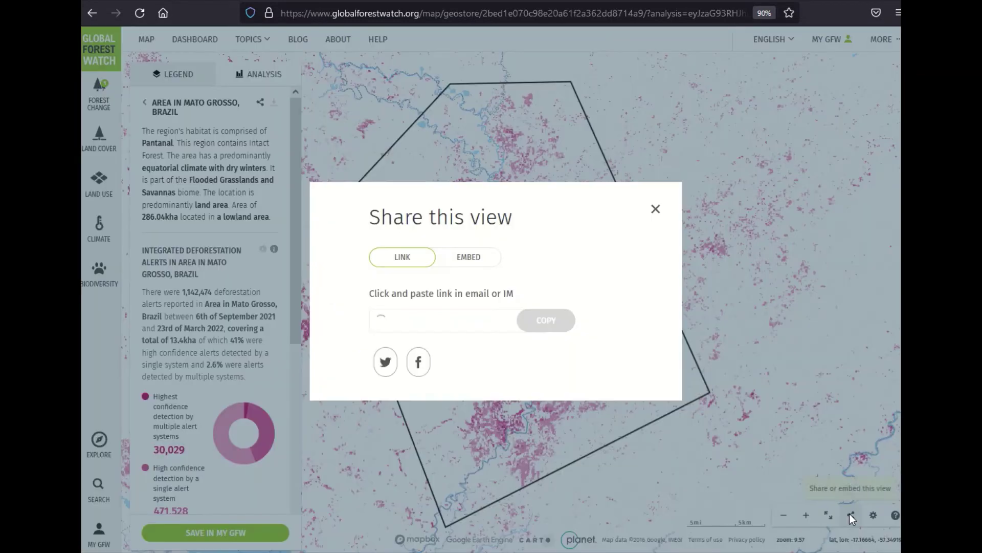
pyautogui.click(463, 269)
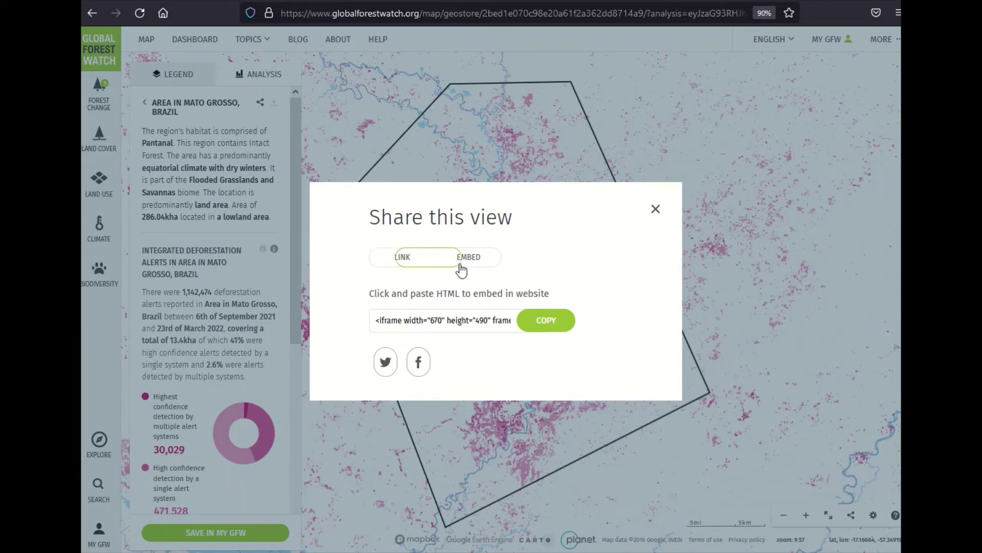
pyautogui.click(411, 265)
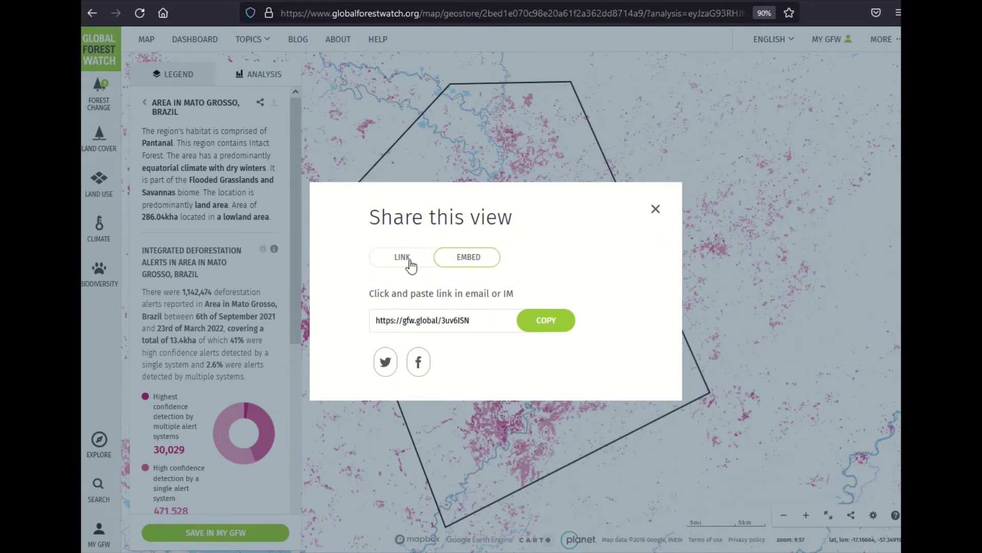
pyautogui.click(654, 210)
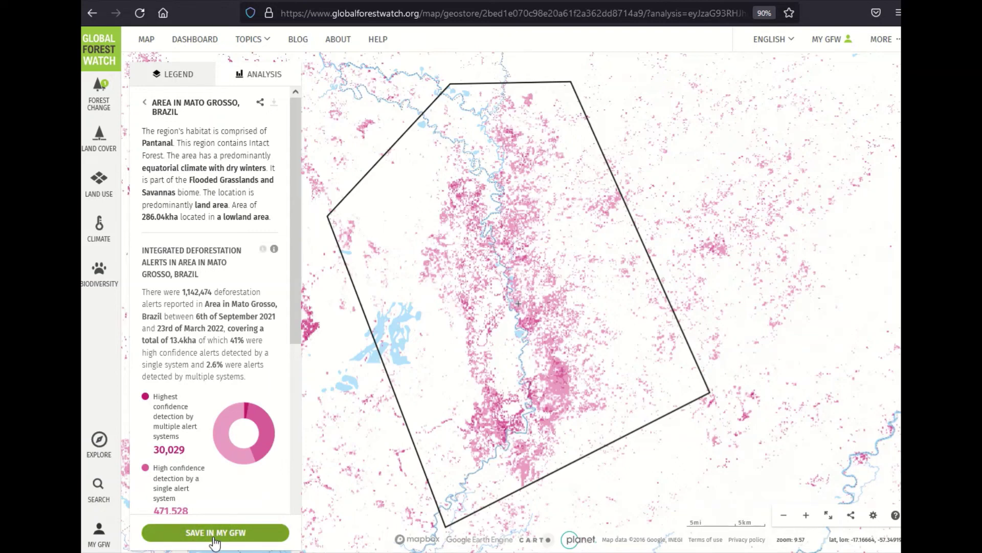
# Check the alert layer's legend and return to the analysis of the Mato Grosso area.
pyautogui.moveTo(264, 252)
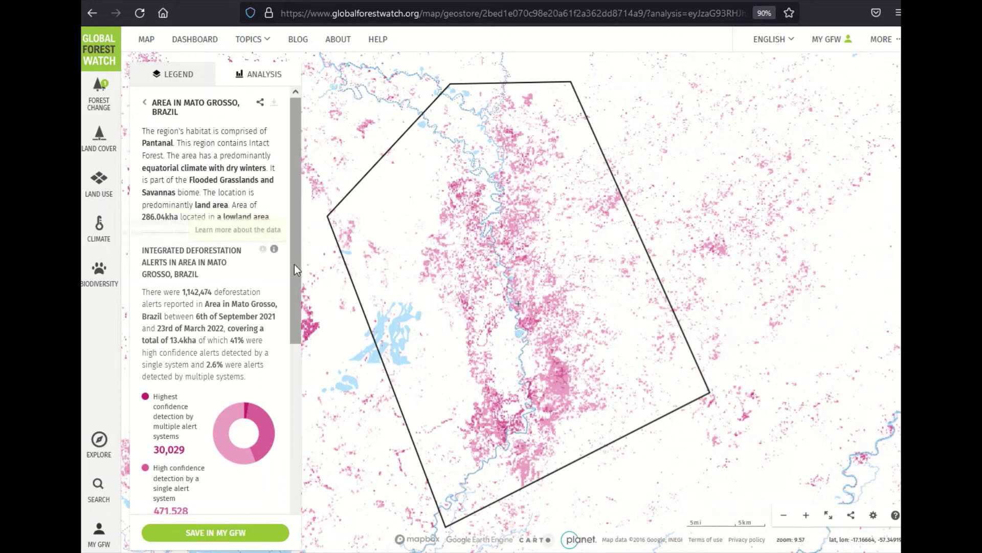
pyautogui.click(219, 283)
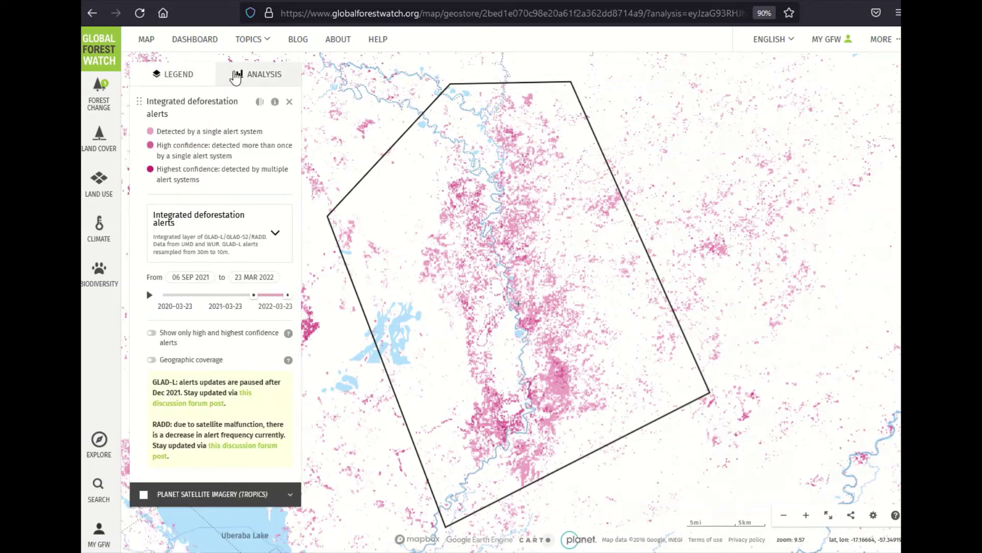
pyautogui.click(236, 78)
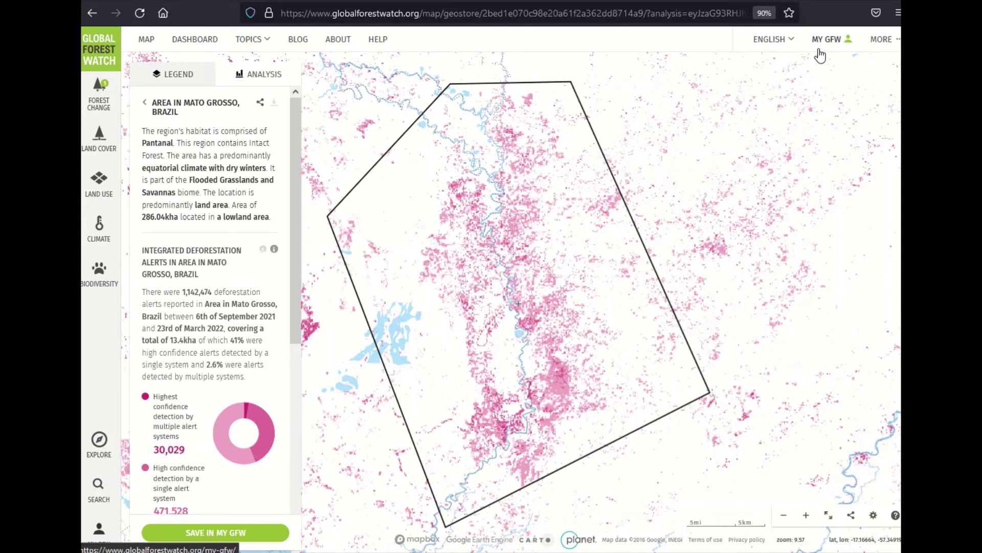
# Save the drawn Mato Grosso area to My GFW with notifications for fires, GLAD-L forest change alerts and a monthly summary.
pyautogui.click(251, 530)
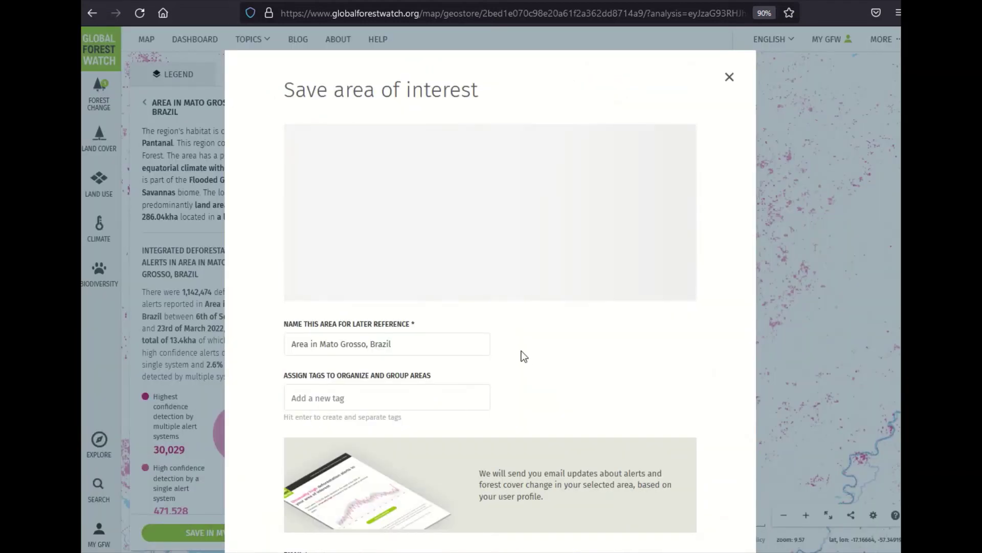
pyautogui.scroll(-5, 524, 357)
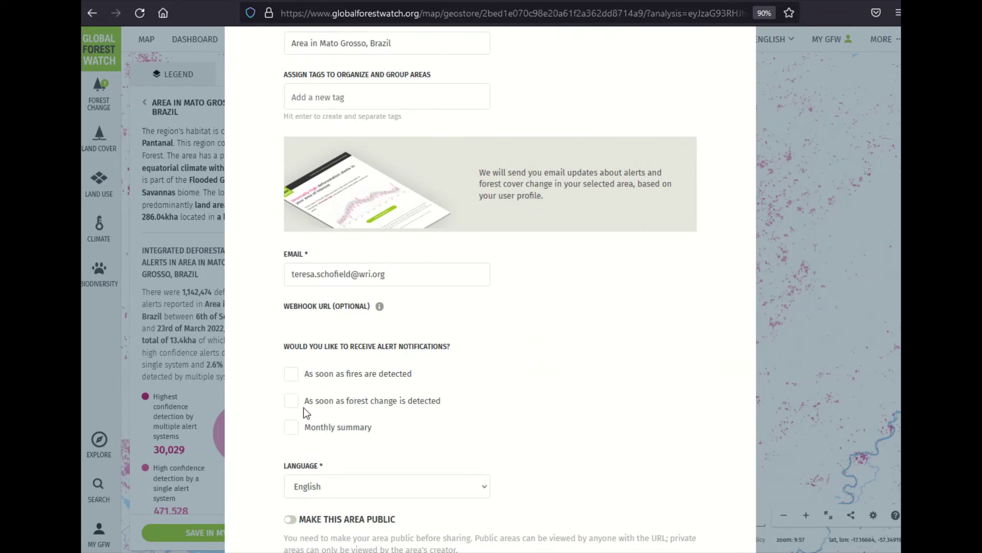
pyautogui.click(290, 401)
pyautogui.scroll(-2, 407, 382)
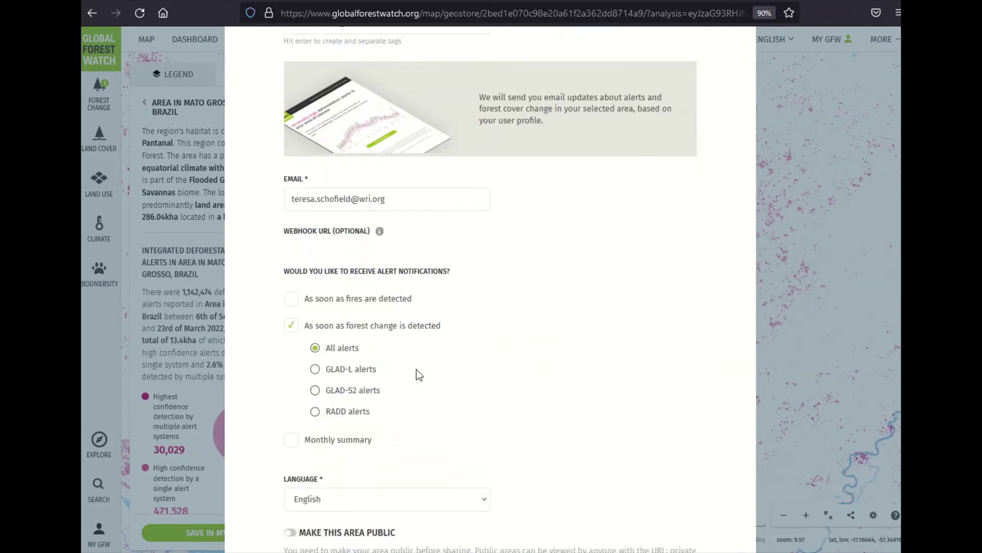
pyautogui.click(315, 370)
pyautogui.click(292, 300)
pyautogui.scroll(-2, 468, 370)
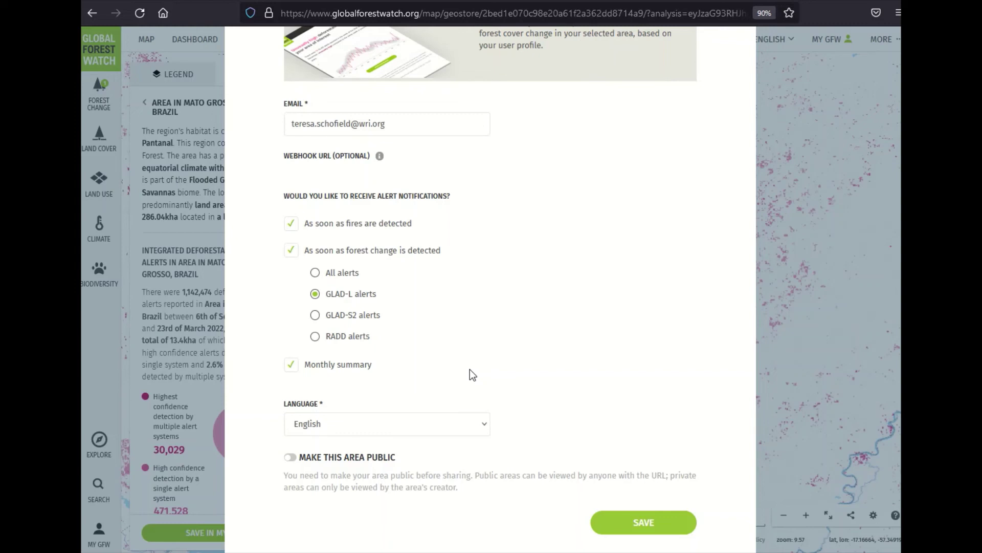
pyautogui.scroll(-1, 470, 369)
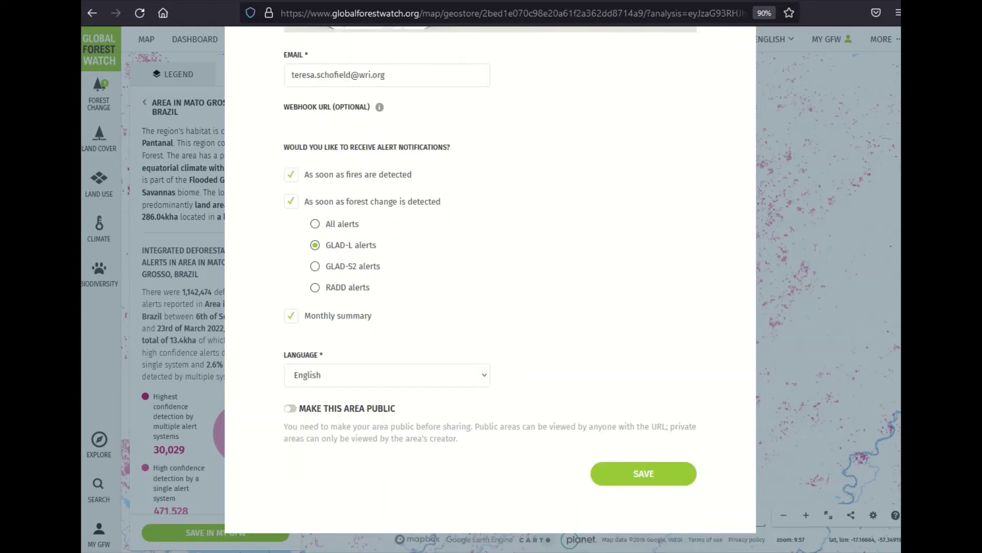
pyautogui.click(661, 475)
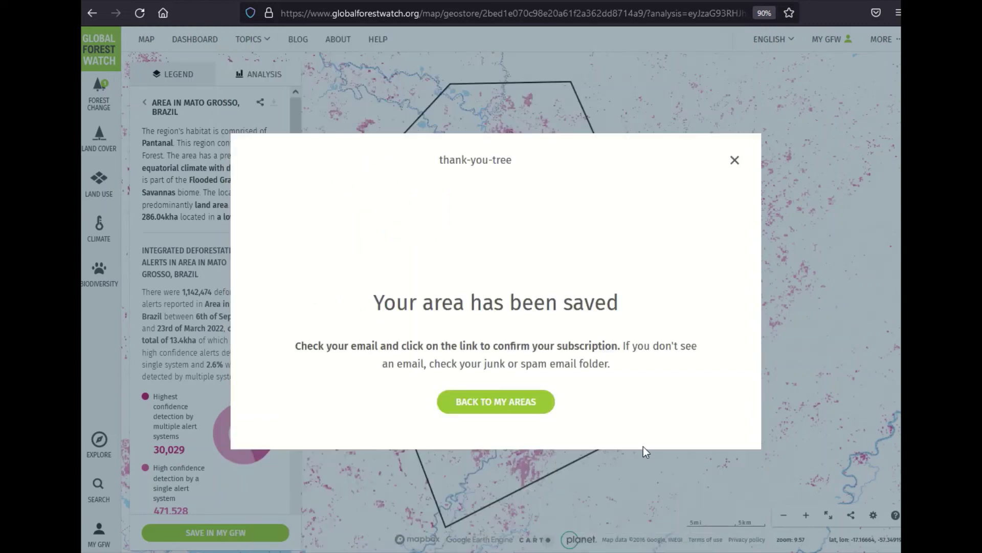
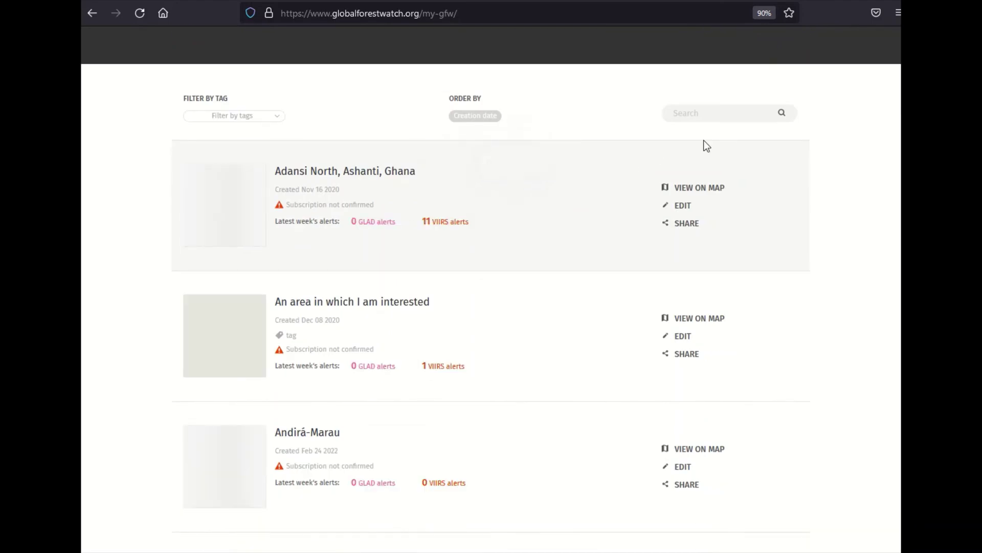
# Find the newly saved Area in Mato Grosso, Brazil, in the list of saved areas.
pyautogui.scroll(-15, 505, 202)
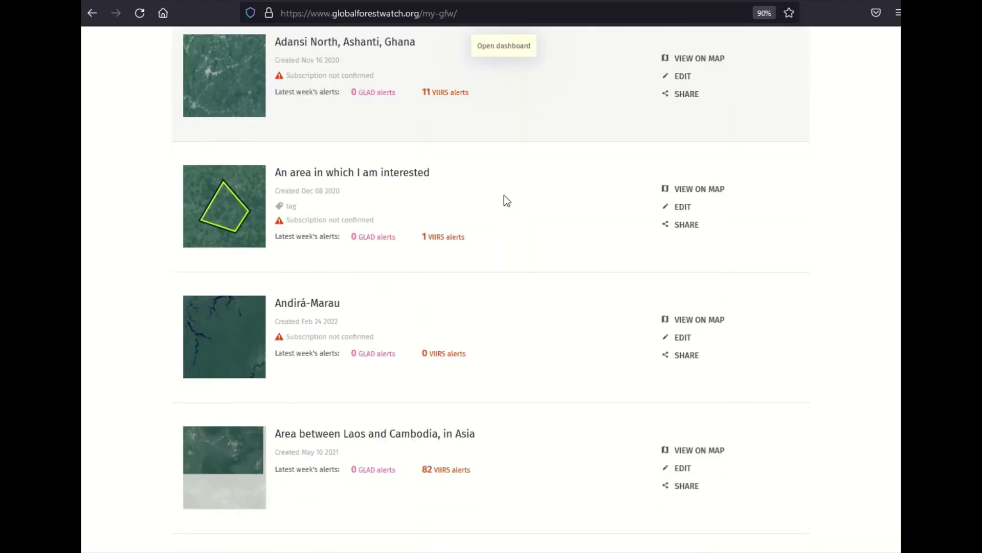
pyautogui.click(498, 375)
pyautogui.scroll(10, 500, 256)
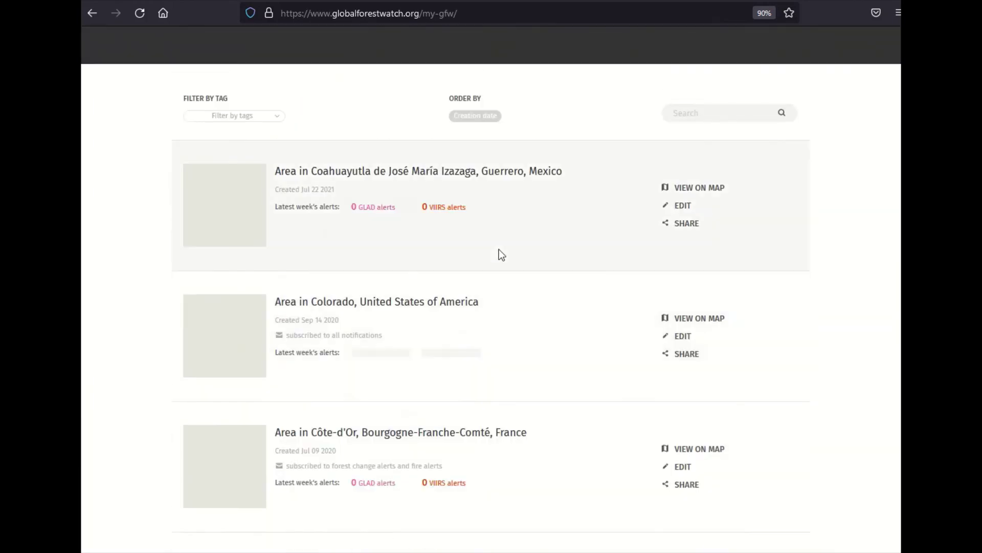
pyautogui.scroll(-6, 500, 253)
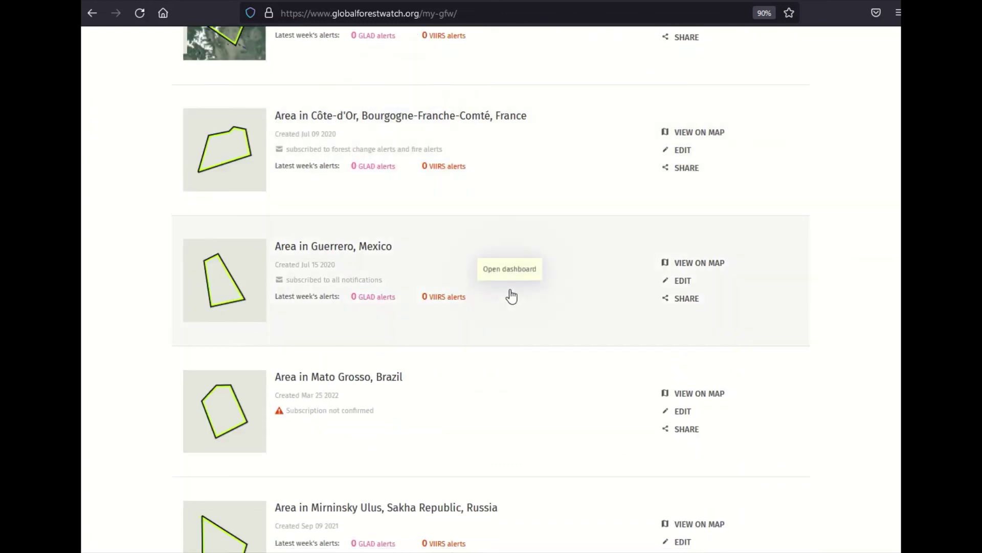
pyautogui.scroll(-3, 509, 292)
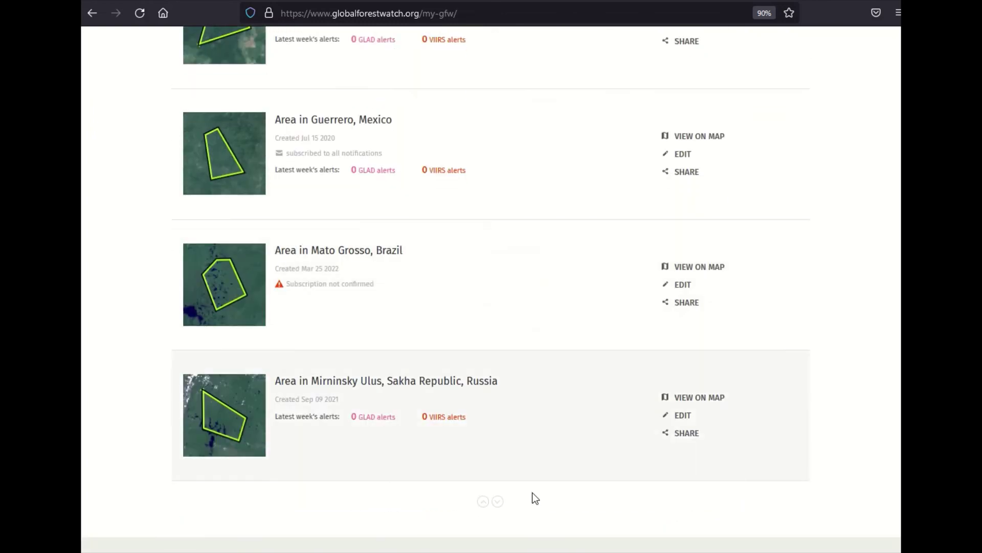
# Open the dashboard of the Area in Pará, Brazil, created on Sep 30 2021 and review its summary statistics.
pyautogui.click(498, 502)
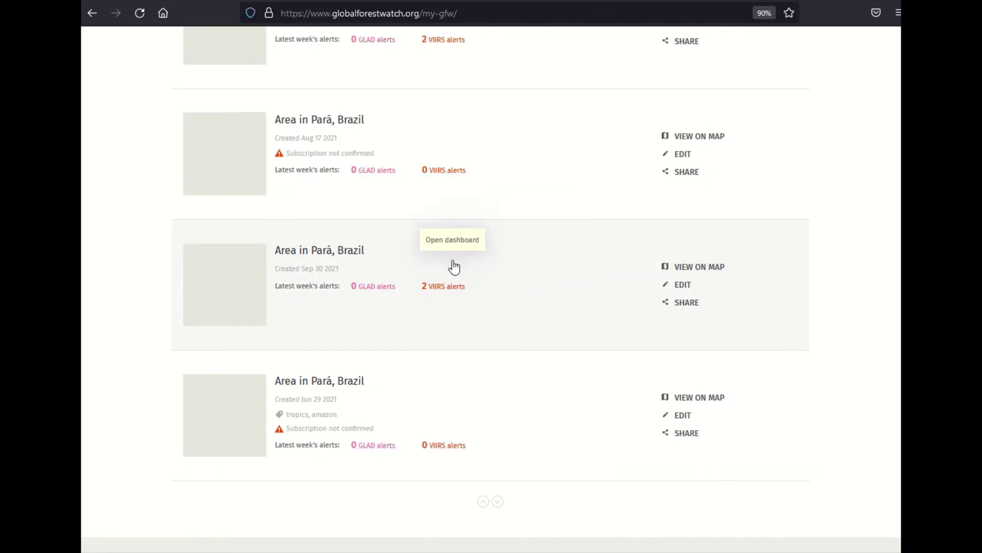
pyautogui.click(454, 267)
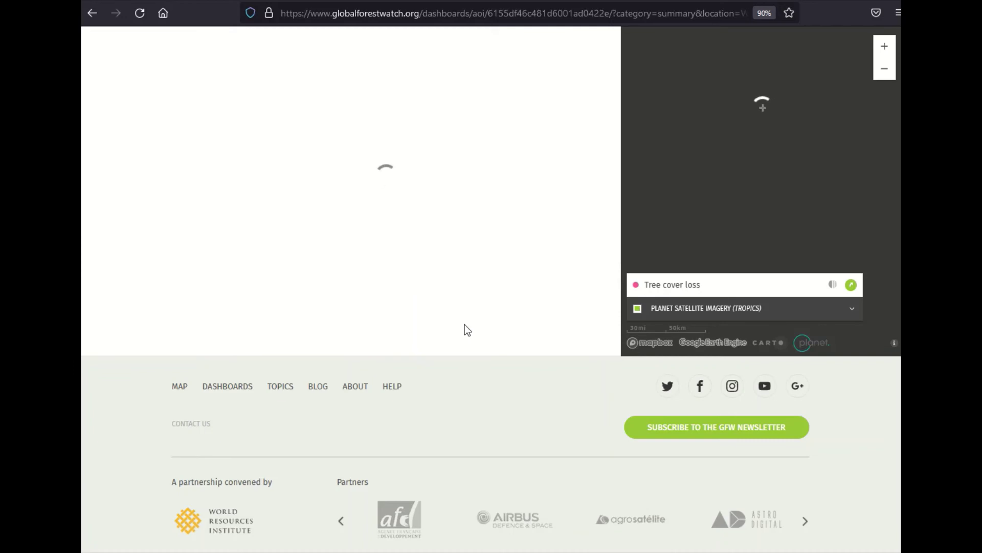
pyautogui.scroll(3, 464, 324)
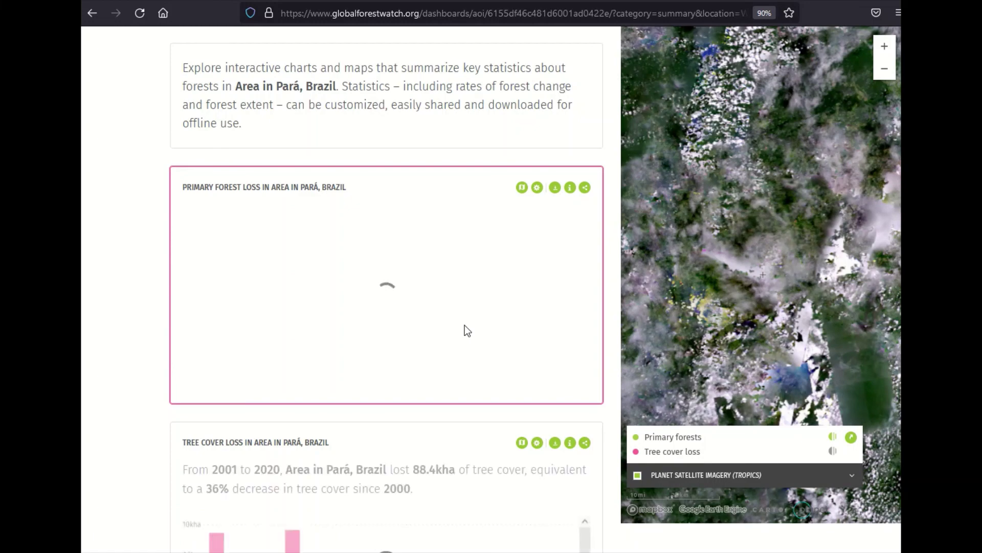
pyautogui.scroll(-10, 465, 325)
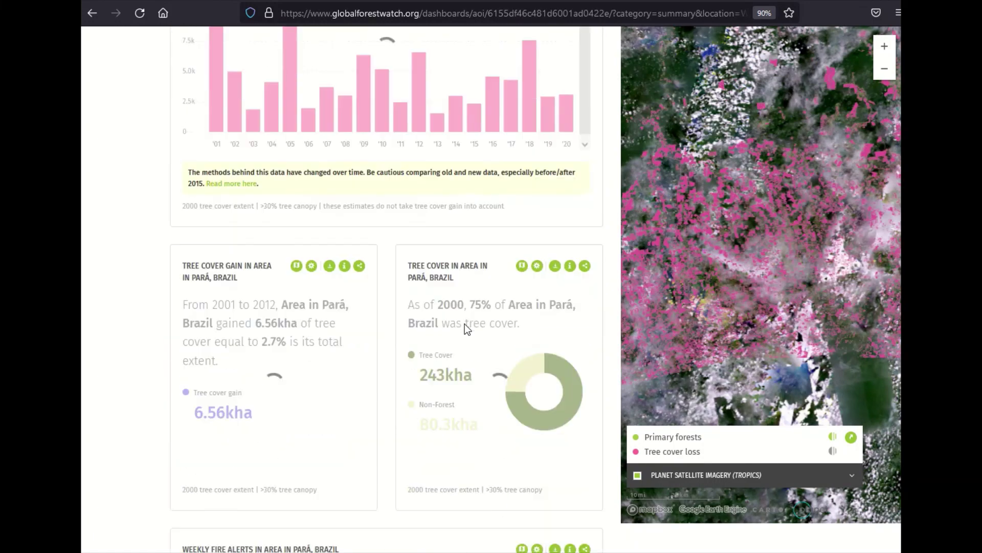
pyautogui.scroll(-5, 465, 323)
pyautogui.scroll(6, 464, 324)
pyautogui.scroll(10, 464, 323)
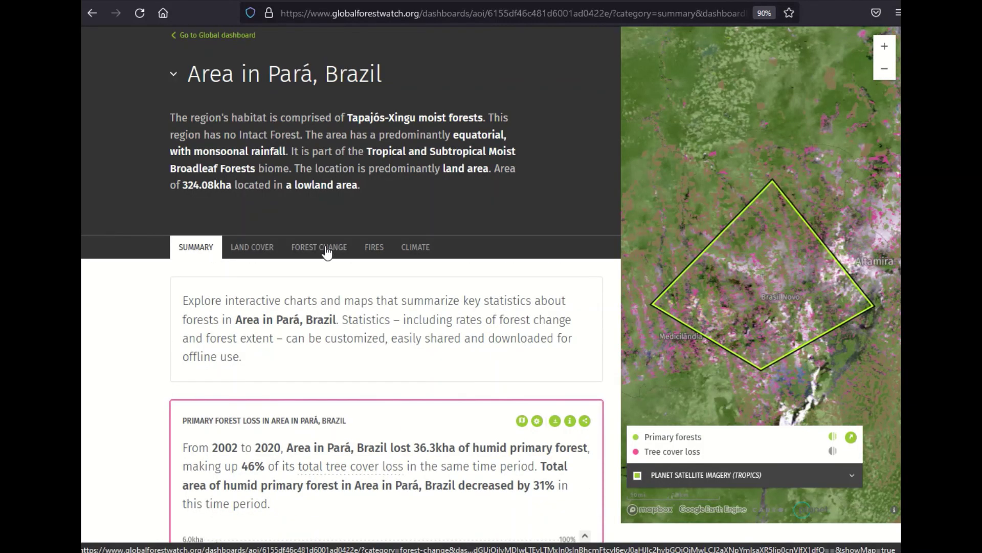
# Display the forest change statistics of the Pará area and locate its integrated deforestation alerts widget.
pyautogui.click(322, 251)
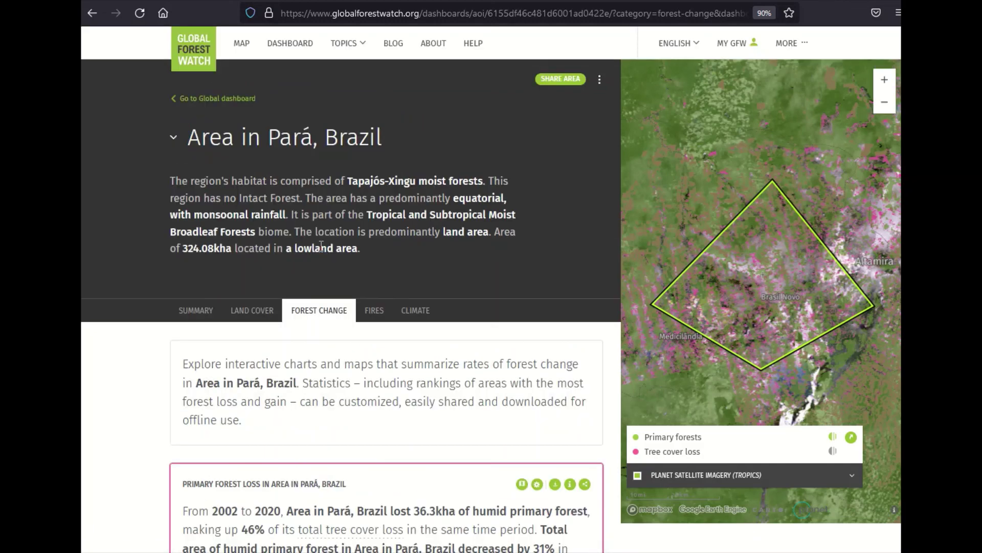
pyautogui.scroll(-20, 321, 246)
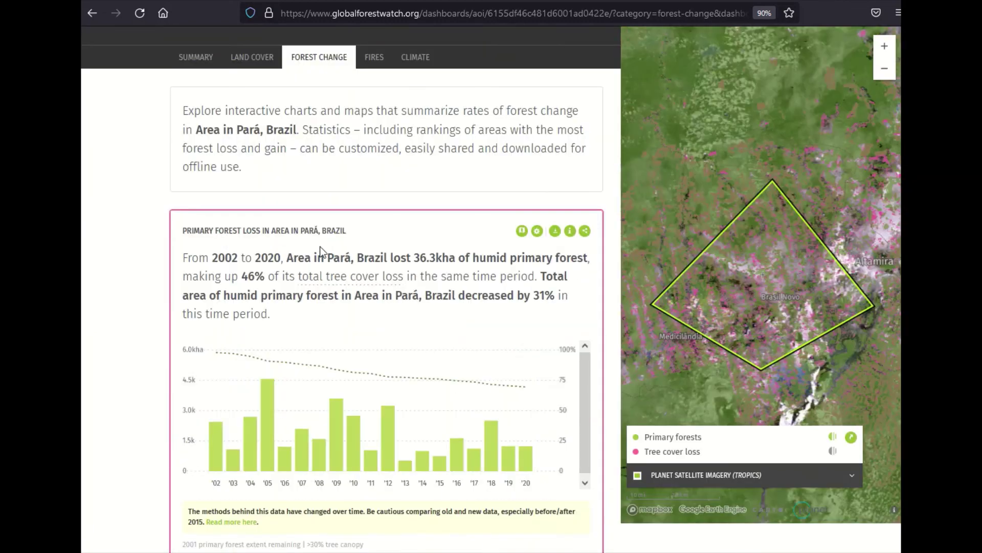
pyautogui.scroll(-5, 321, 252)
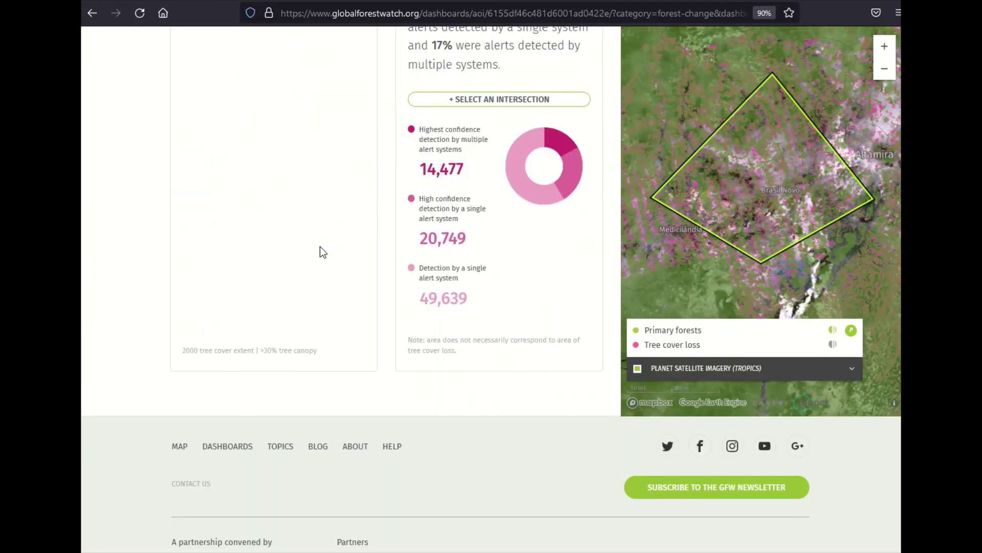
pyautogui.scroll(6, 321, 252)
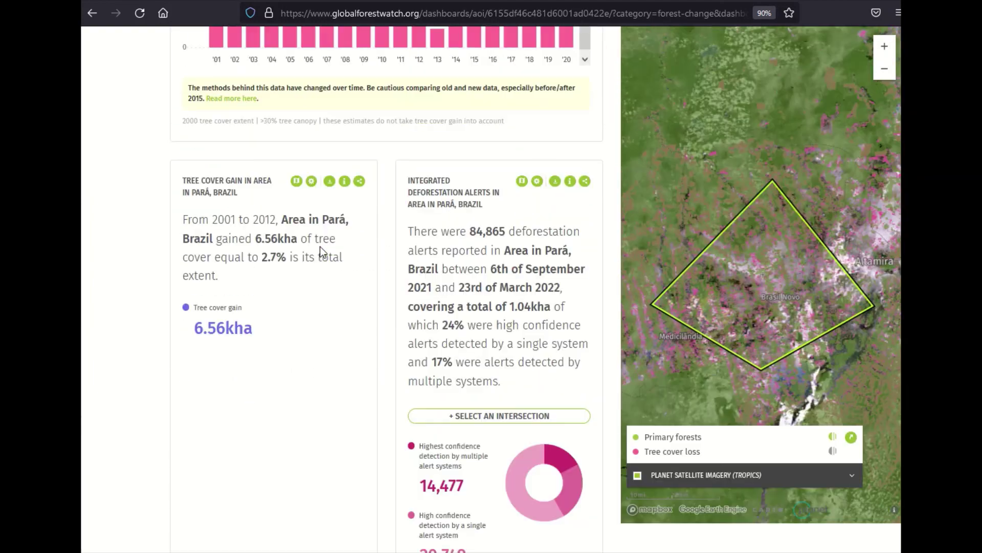
# View the settings and alert type options of the integrated deforestation alerts widget and close them without changes.
pyautogui.click(468, 420)
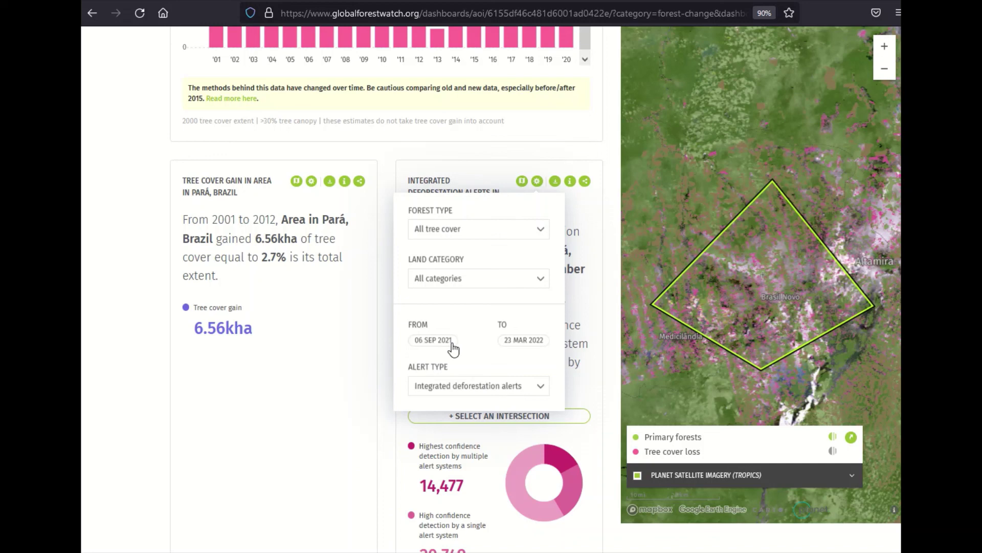
pyautogui.click(464, 398)
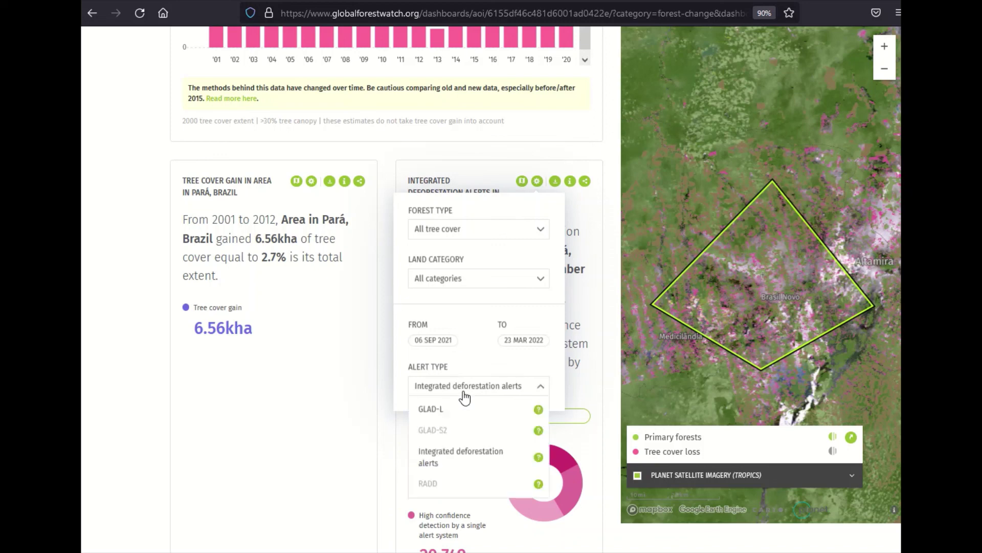
pyautogui.scroll(-2, 463, 378)
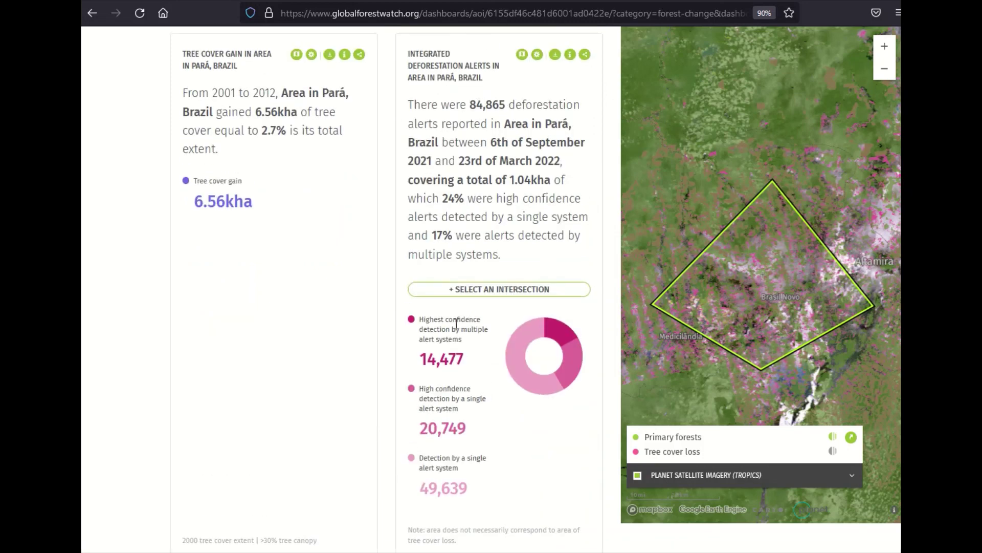